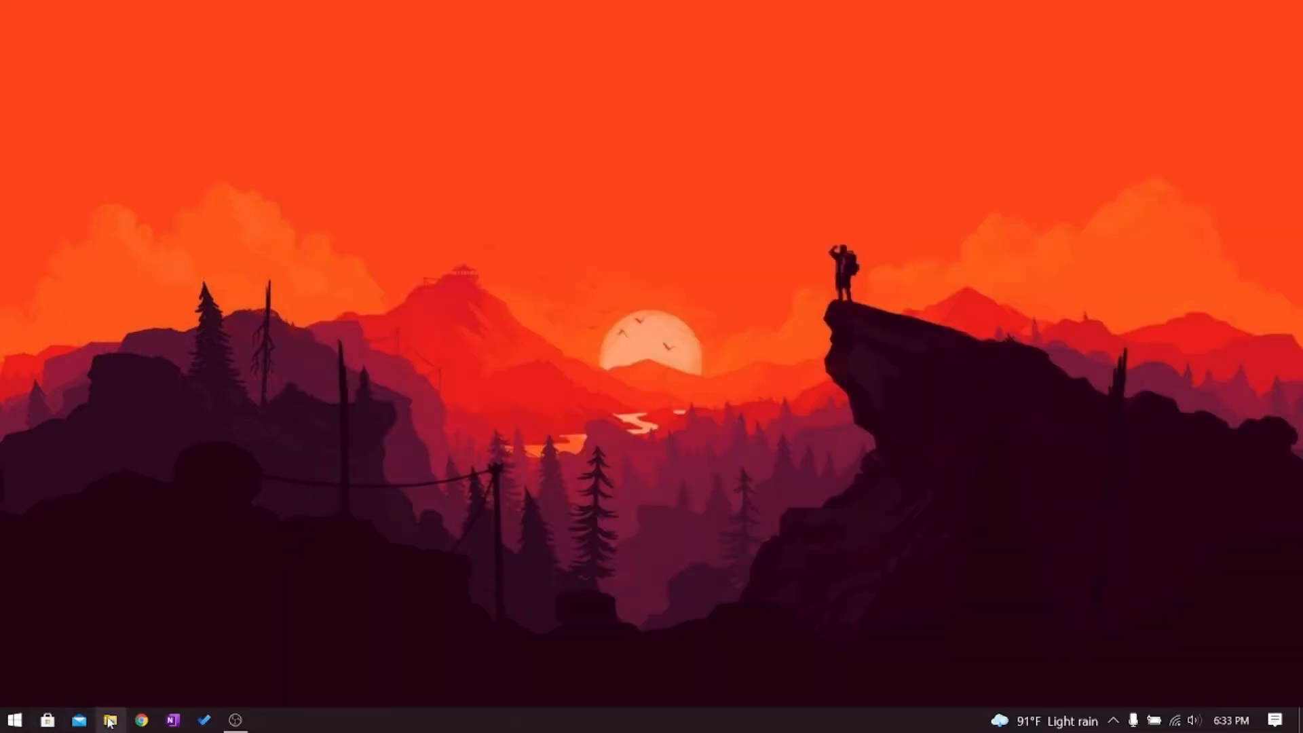
- Switch to Chrome and open the /admin login page of the WordPress site
left_click(142, 721)
left_click(357, 42)
type("rehanuzzaman.com")
key("Return")
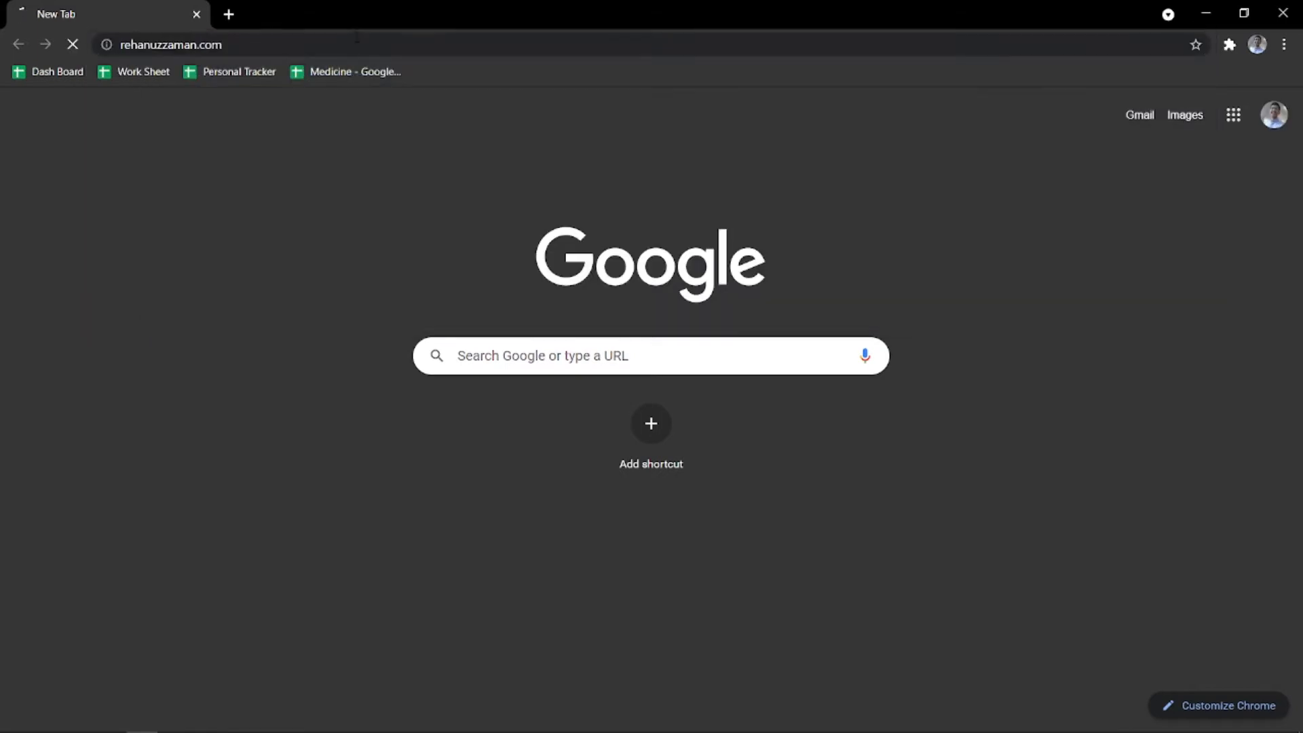
left_click(357, 40)
left_click(357, 39)
type("/admin")
key("Return")
- Log in to the WordPress dashboard with the account username and password
type("R")
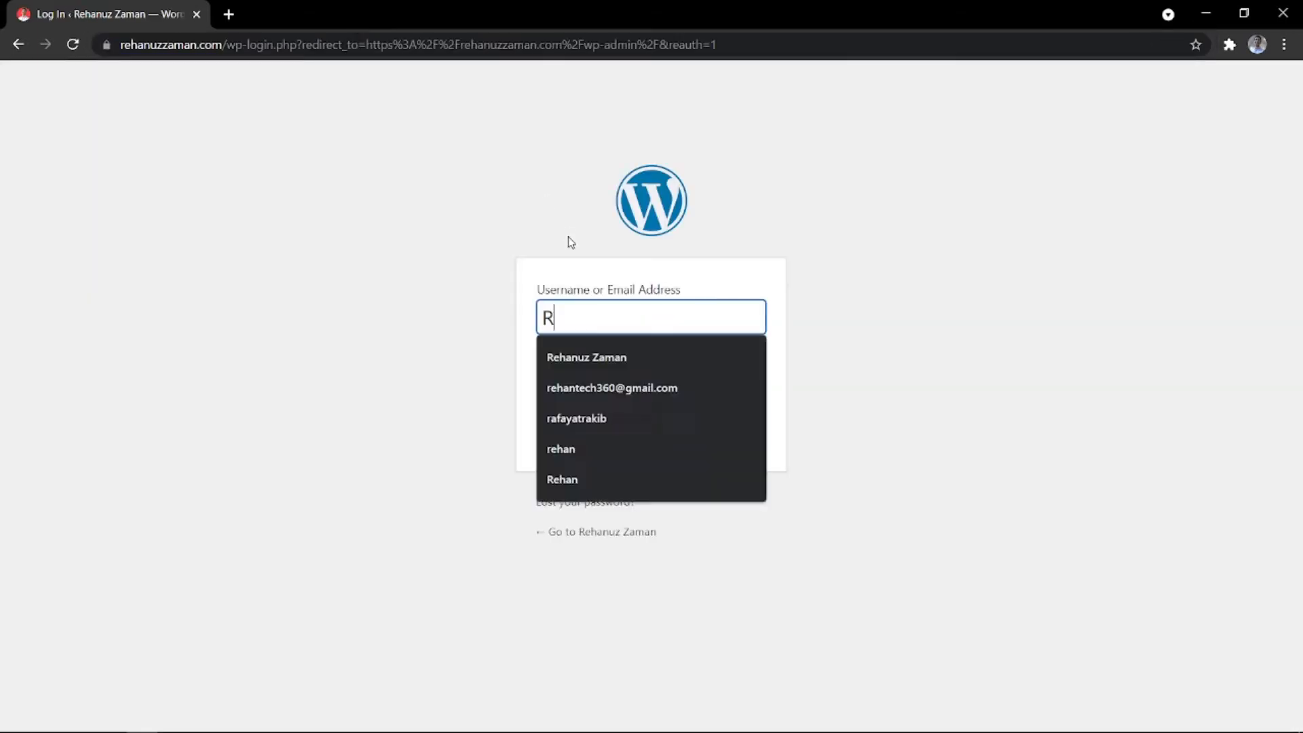
type("ehanuz Zaman")
key("Down")
key("Tab")
type("•••")
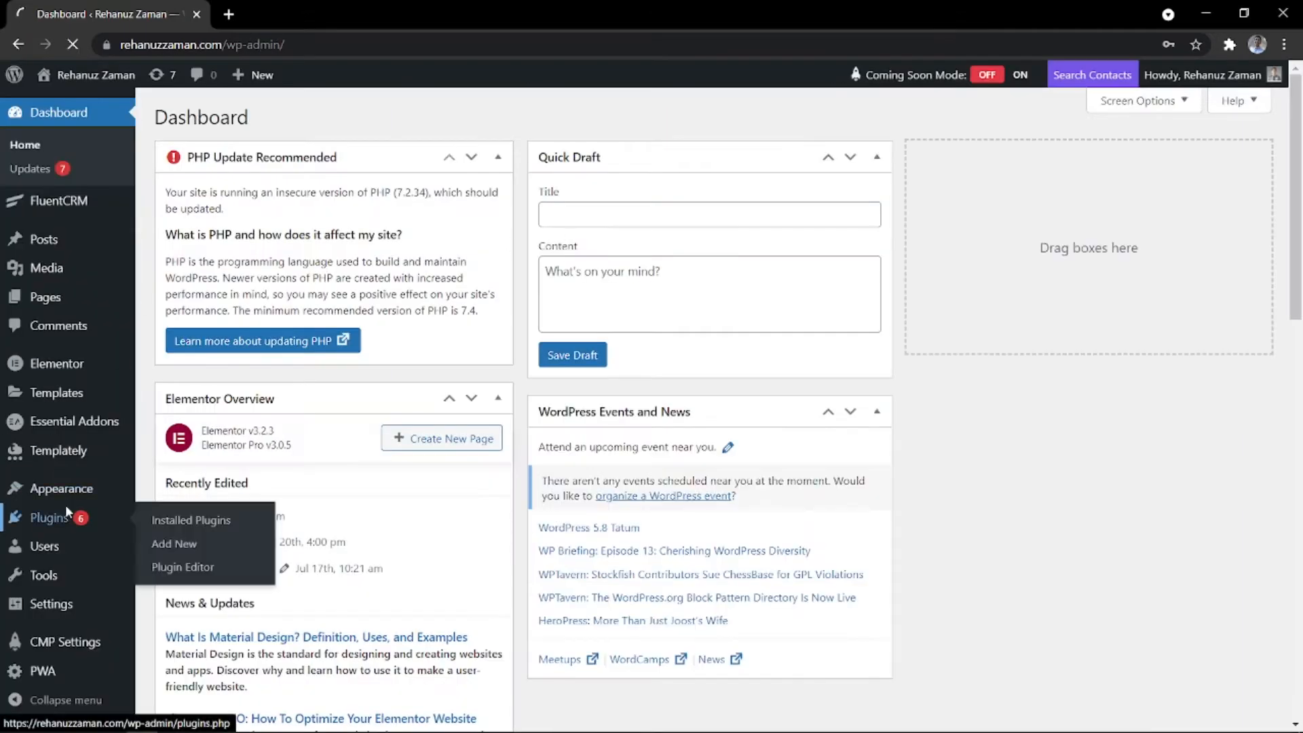
- Search the plugin directory for "WP Stream" to add a new plugin
left_click(48, 512)
left_click(254, 117)
left_click(1064, 165)
type("WP Su")
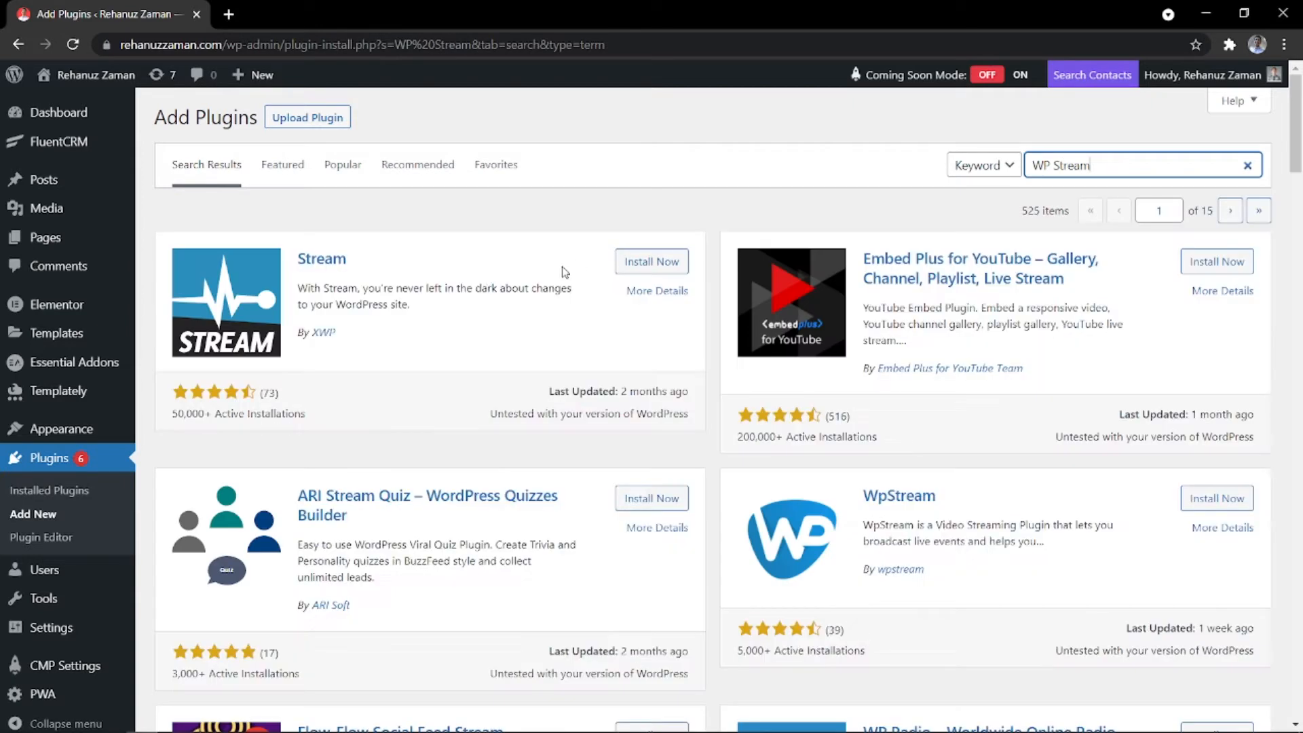
- Install and activate the WpStream plugin from the search results
left_click(1215, 498)
scroll(645, 356, "down", 12)
scroll(645, 356, "up", 6)
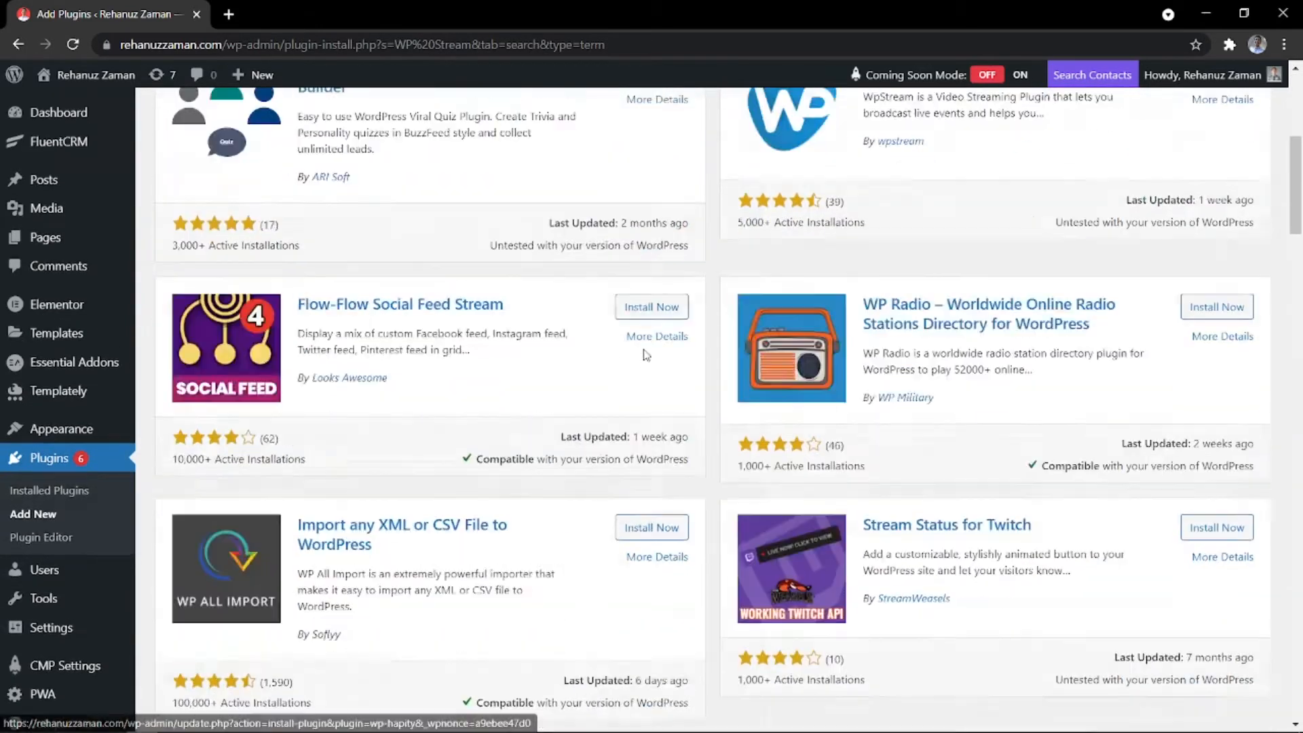
scroll(645, 354, "up", 6)
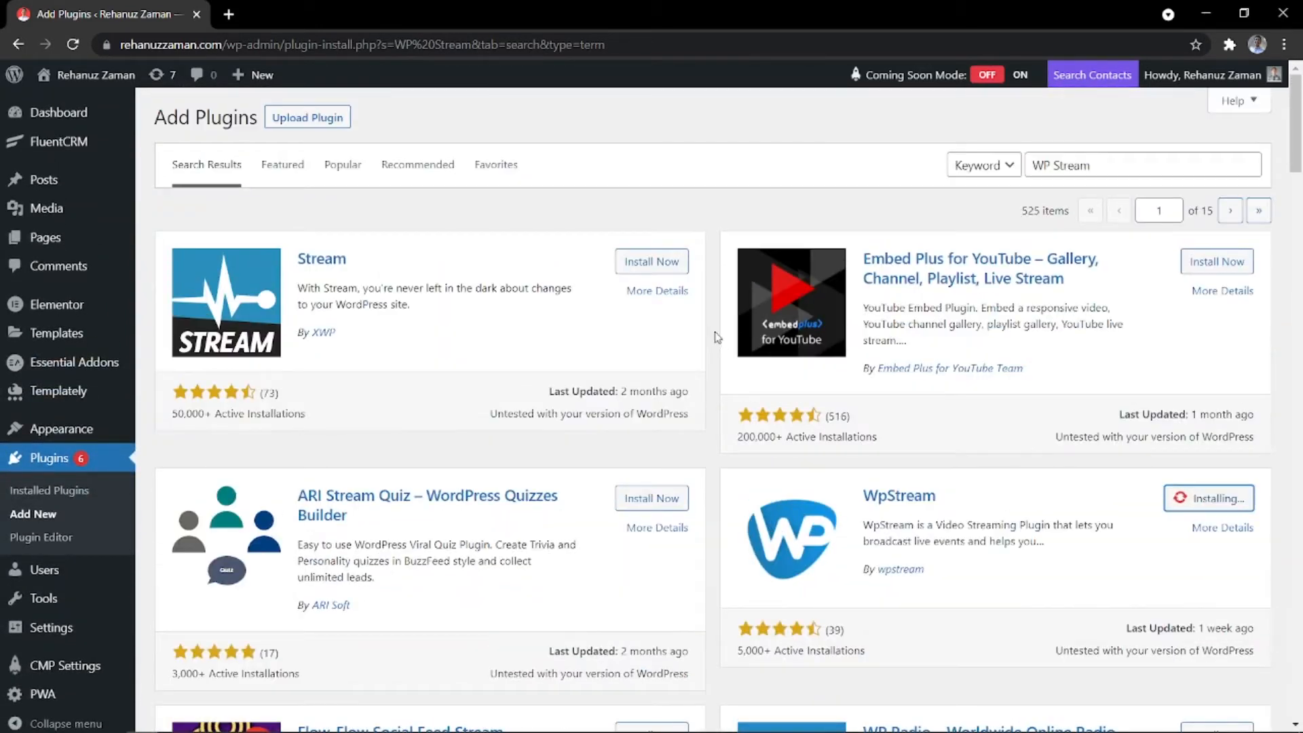
left_click(1222, 501)
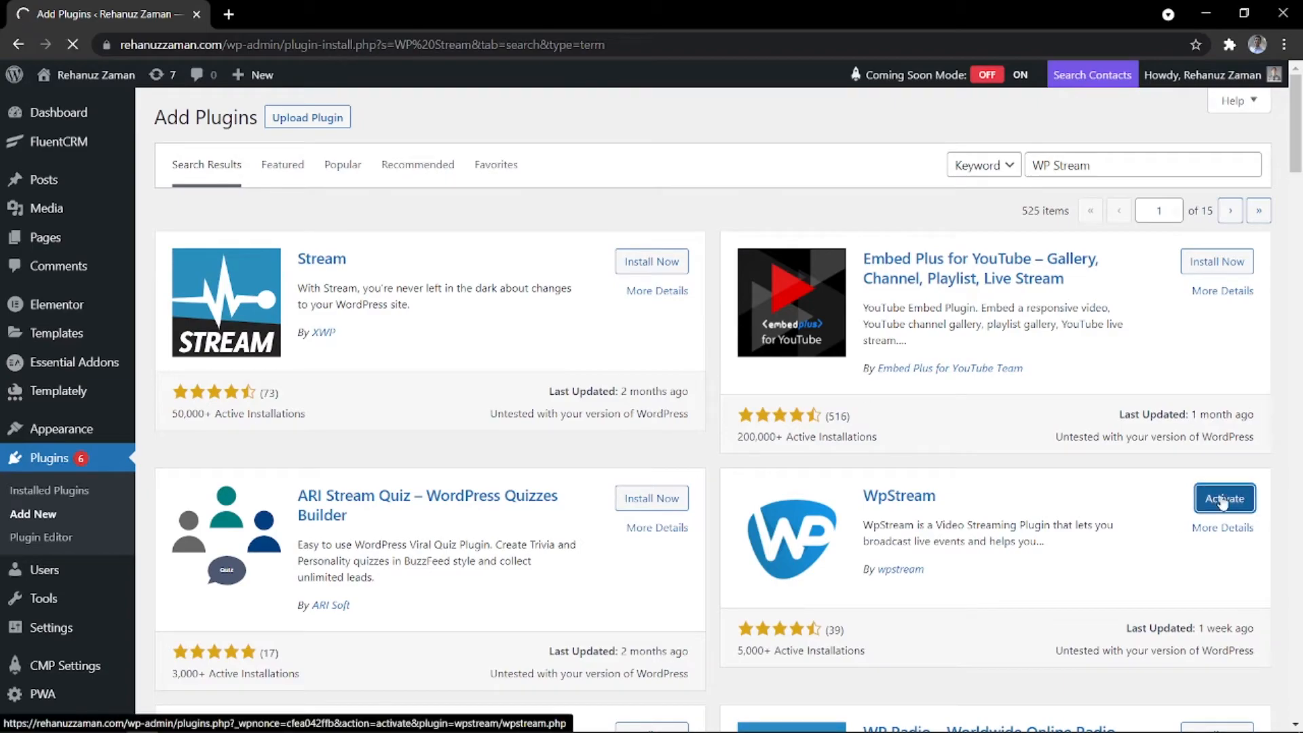
- Open the credentials page of the newly installed WpStream plugin
scroll(99, 523, "down", 10)
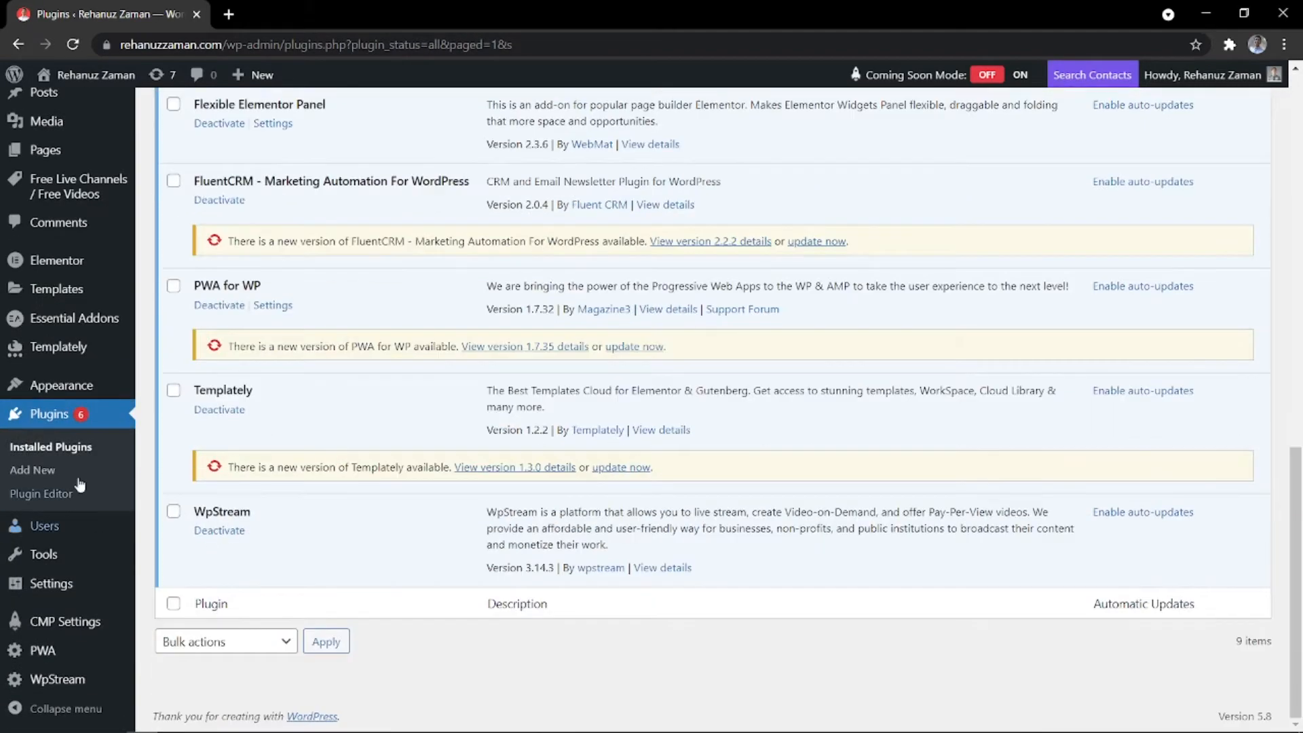
scroll(99, 523, "up", 4)
scroll(76, 339, "down", 2)
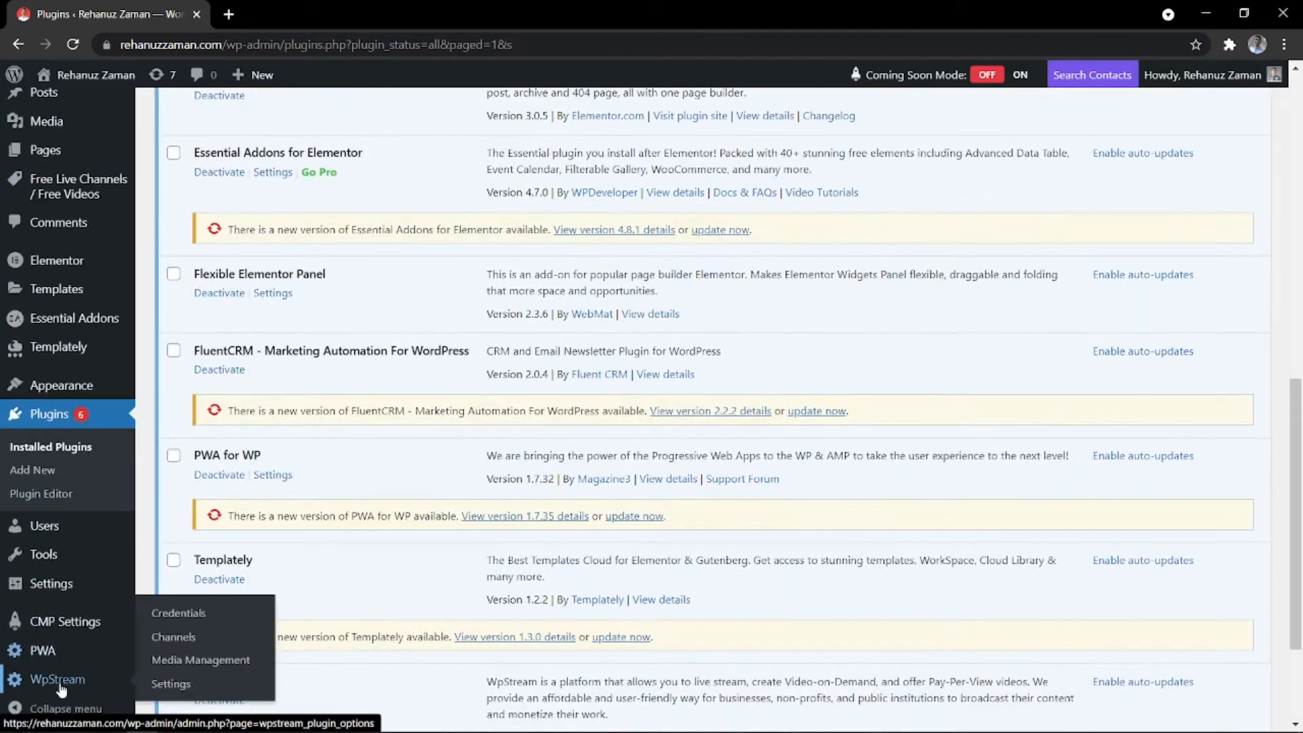
left_click(58, 680)
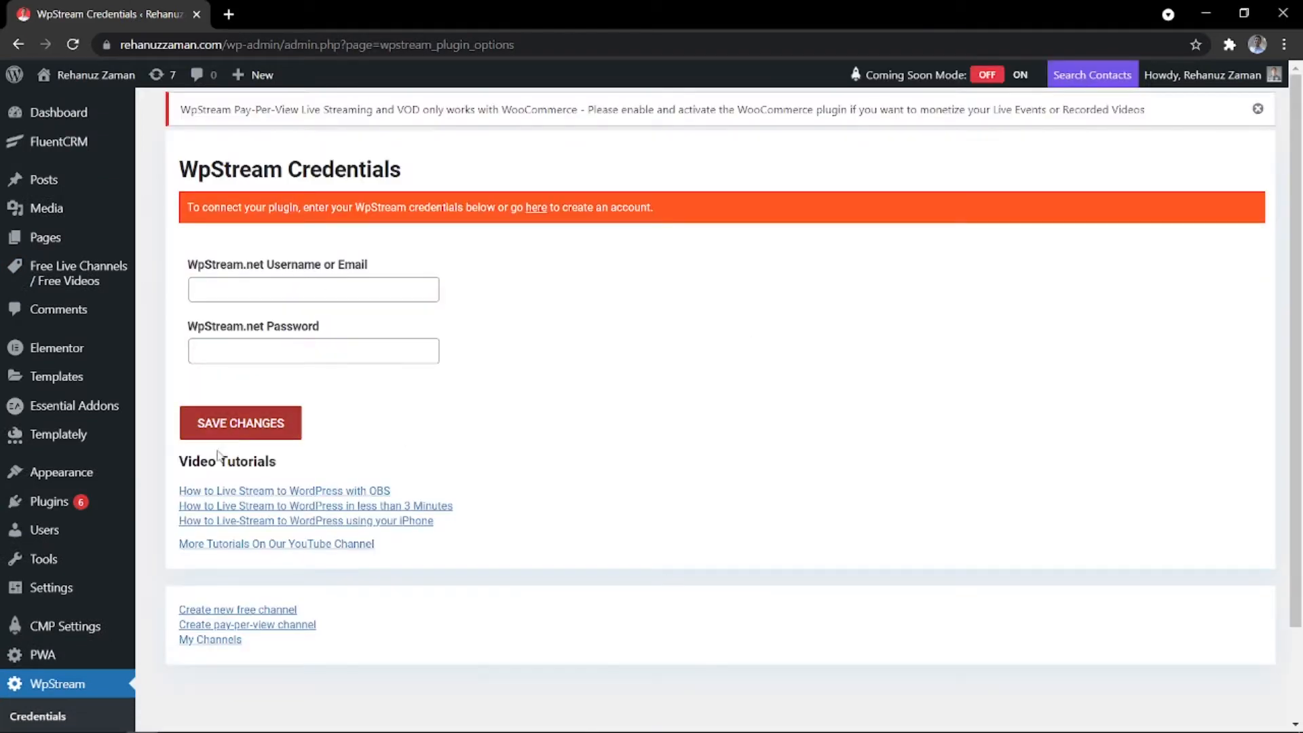
- Dismiss the WooCommerce notice and open the link for creating a WpStream account
left_click_drag(328, 112, 1074, 108)
left_click(1257, 109)
left_click(540, 168)
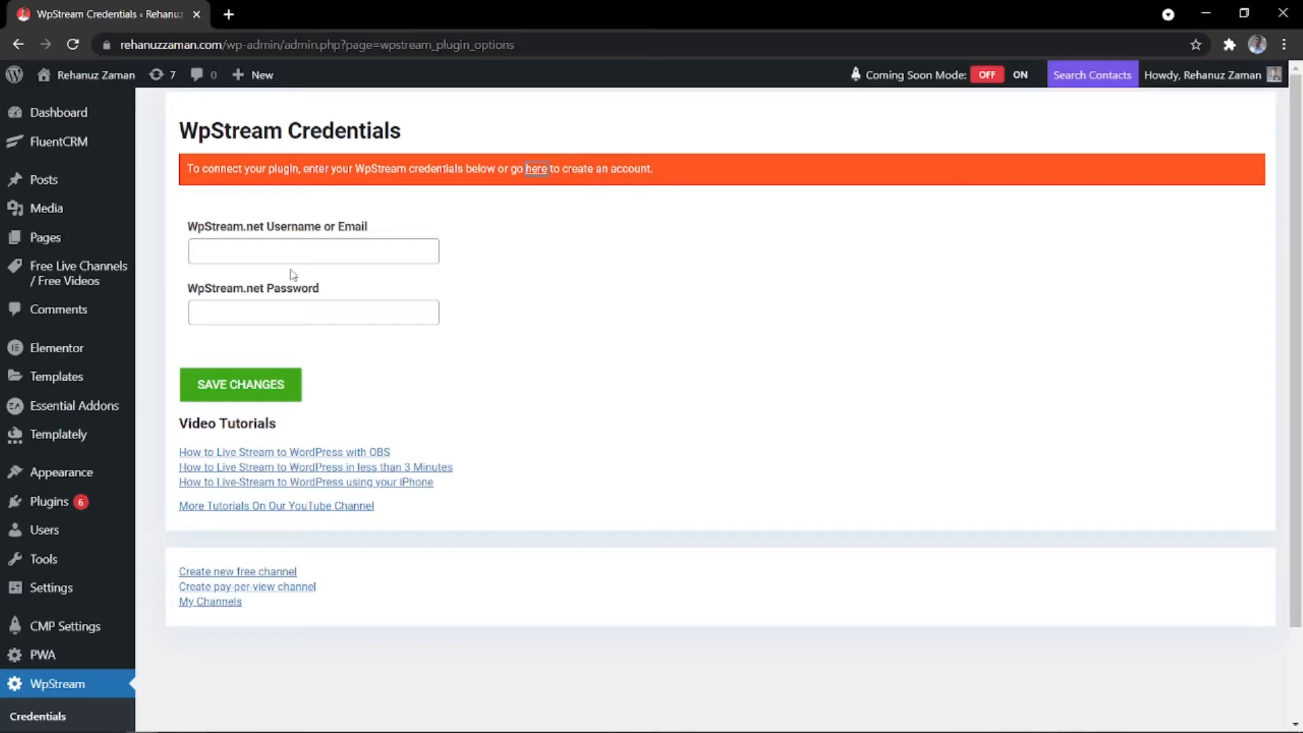
- Enter the WpStream.net account e-mail and password and save the credentials
left_click(235, 252)
left_click(257, 319)
type("•••")
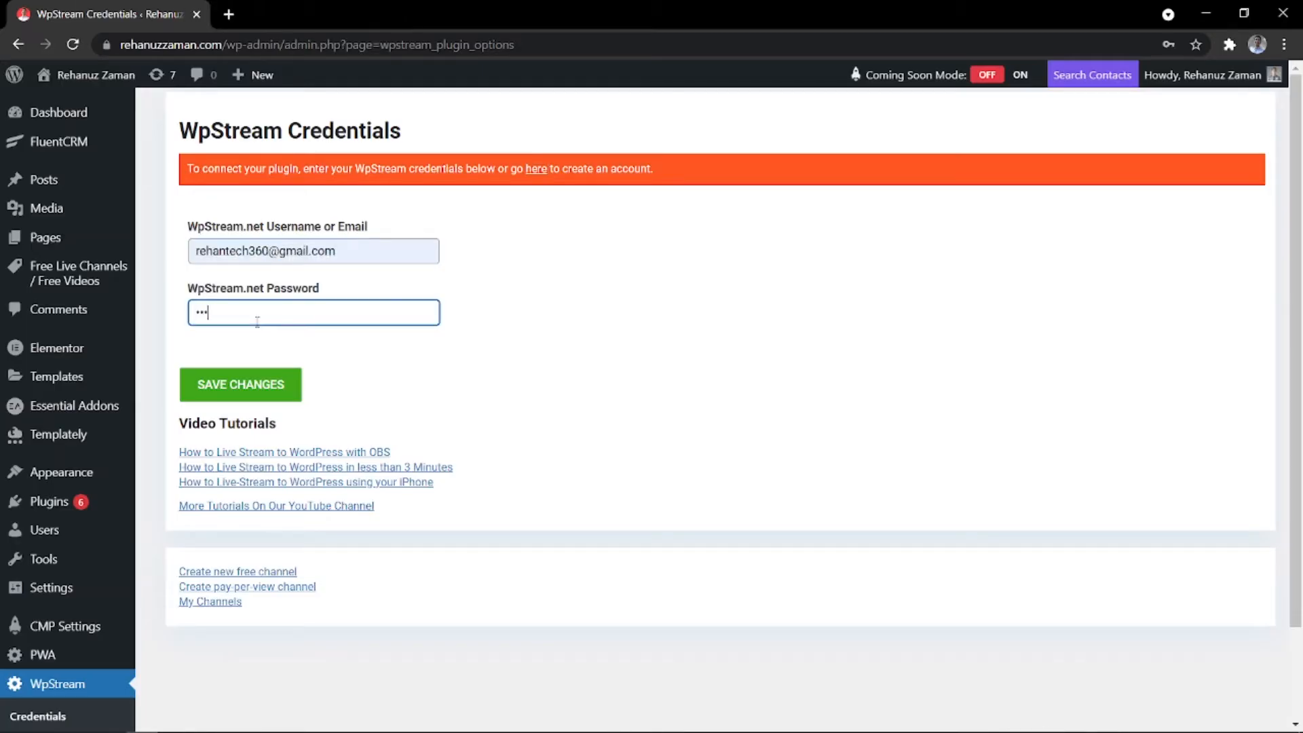
key("Return")
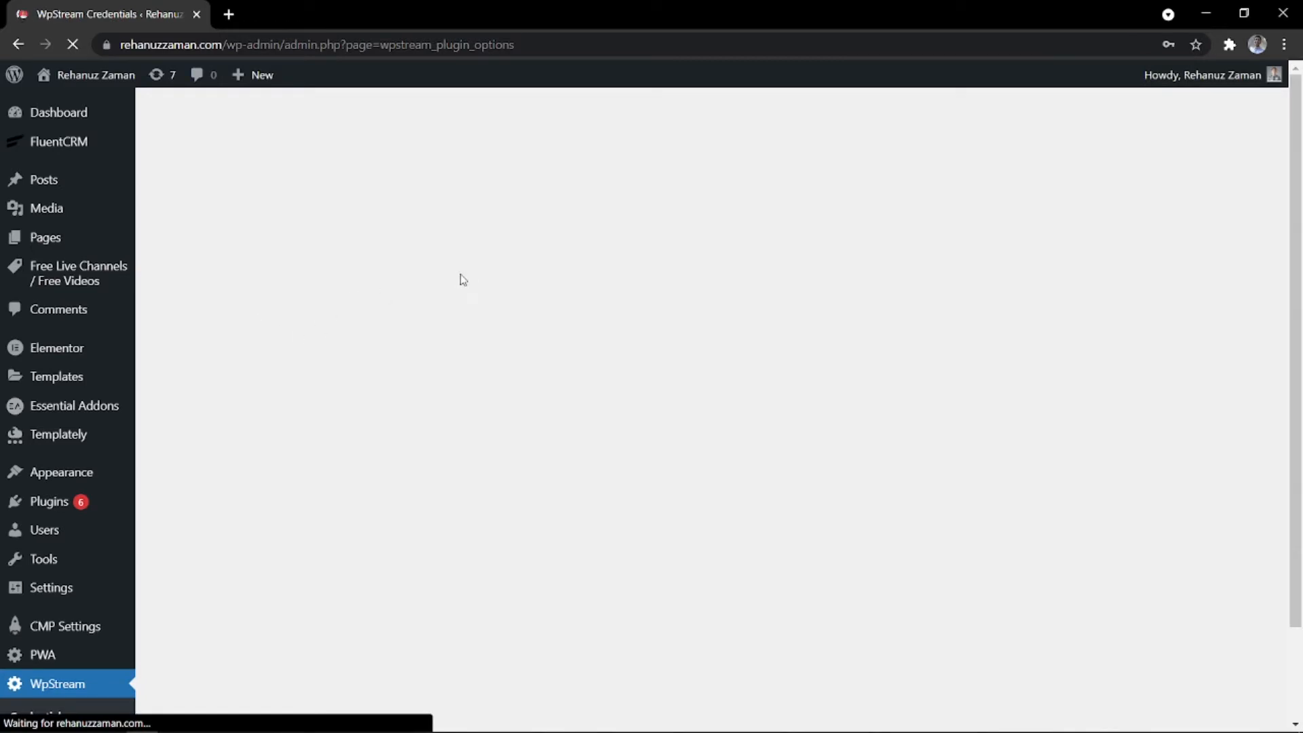
left_click(240, 454)
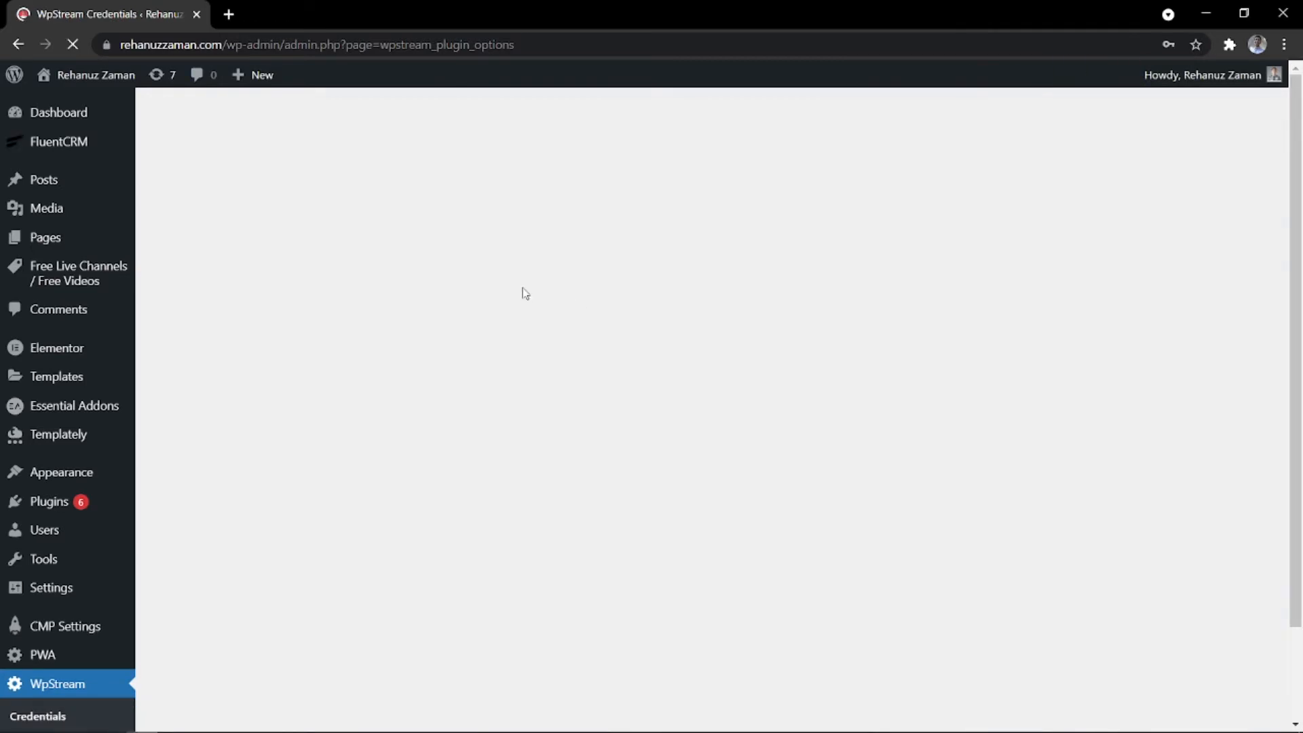
- Add a new free channel in WpStream and title it "Movie Room"
scroll(341, 454, "down", 2)
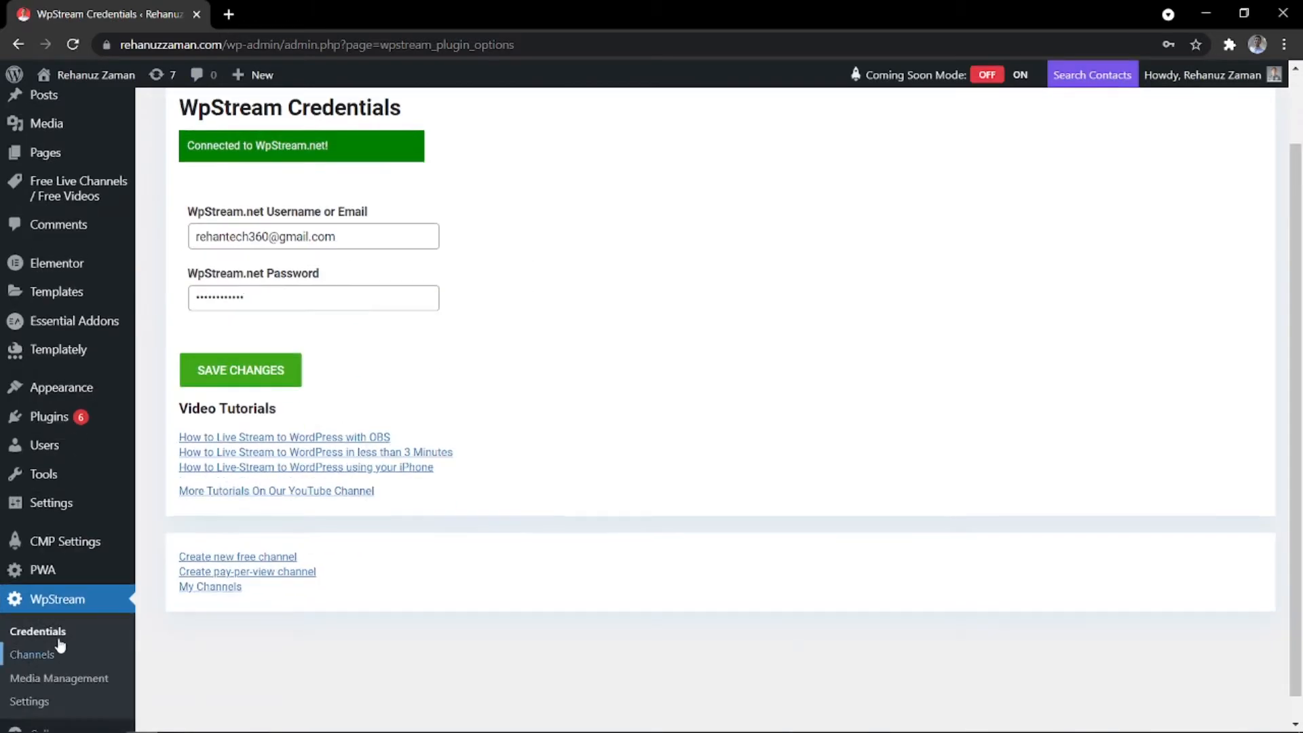
left_click(58, 653)
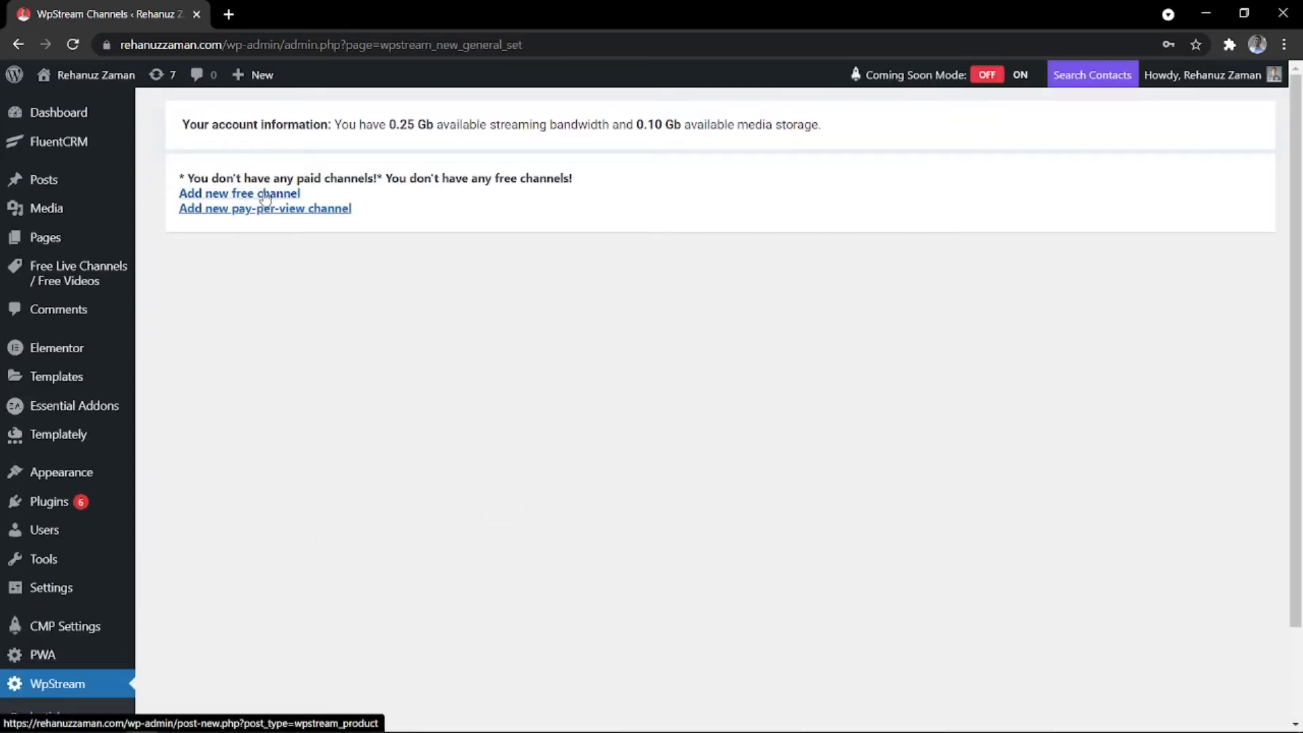
left_click(264, 195)
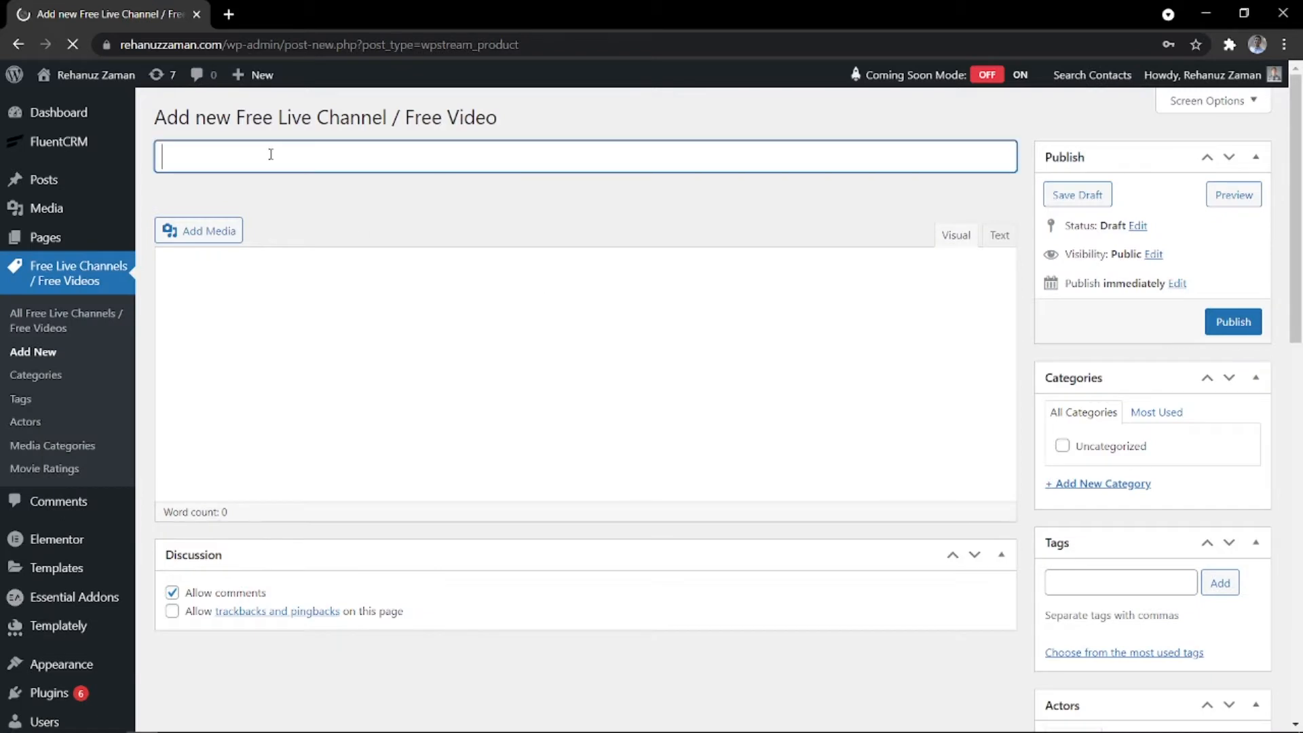
type("Movie Room")
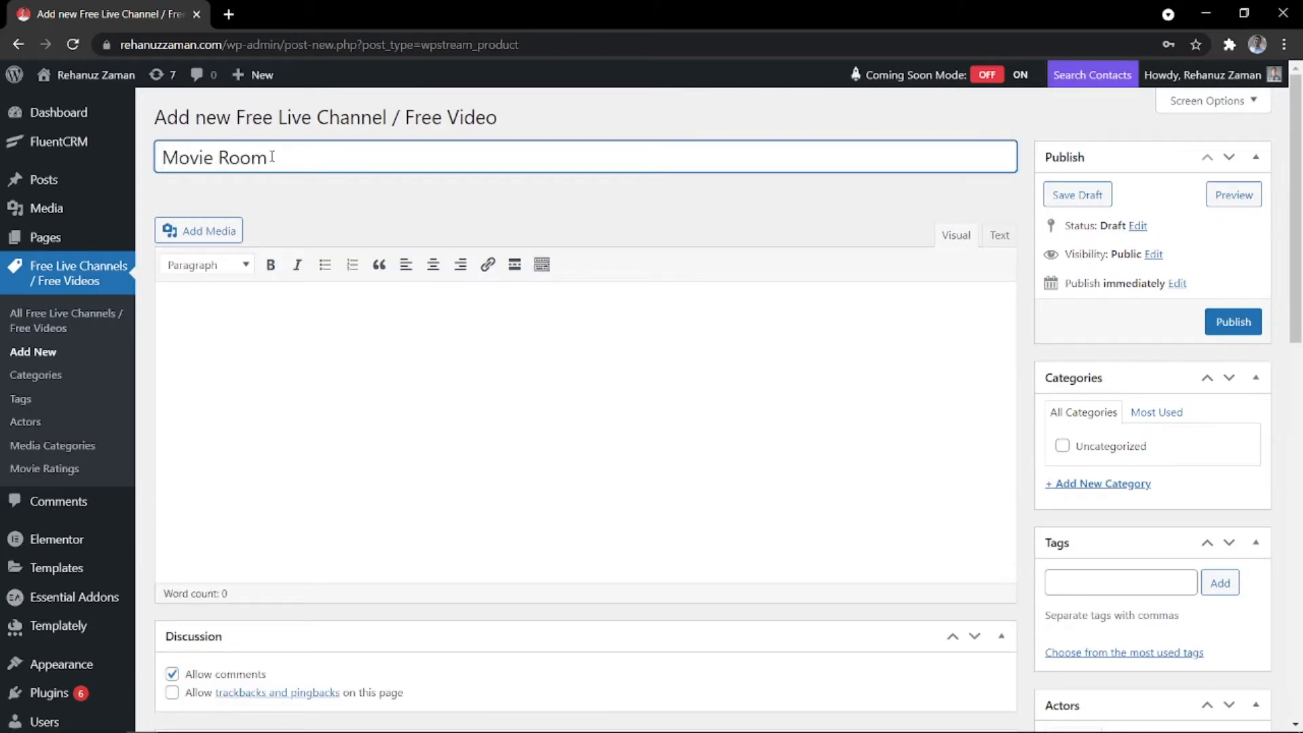
left_click(290, 351)
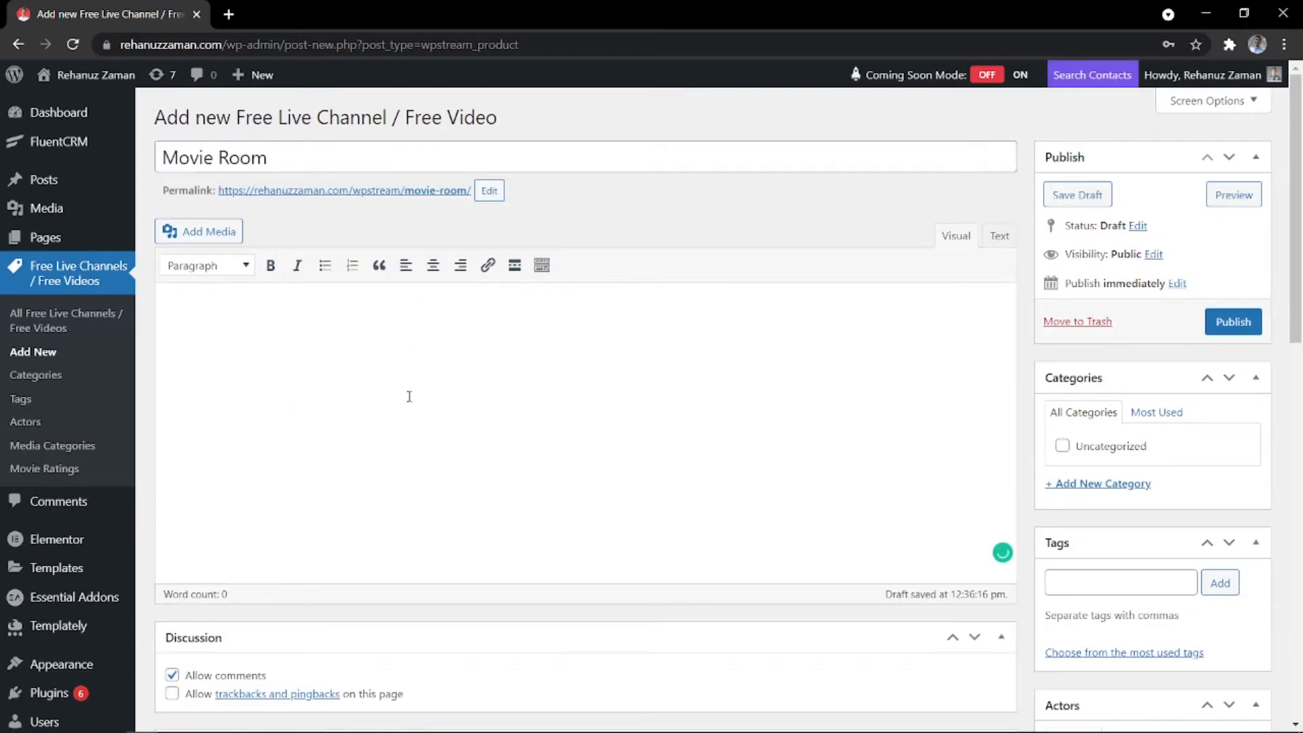
- Set the channel's Media Type to "Free Video - unprotected"
scroll(280, 558, "down", 3)
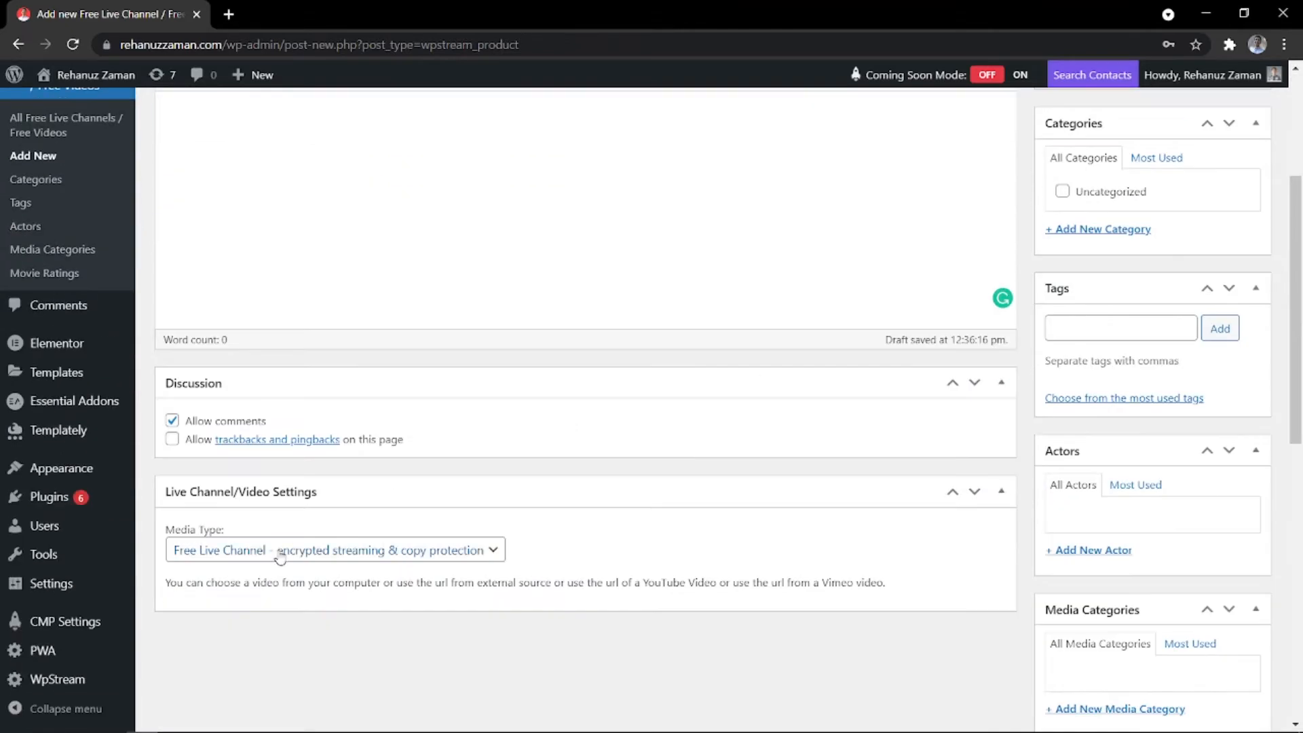
left_click(337, 555)
left_click(336, 552)
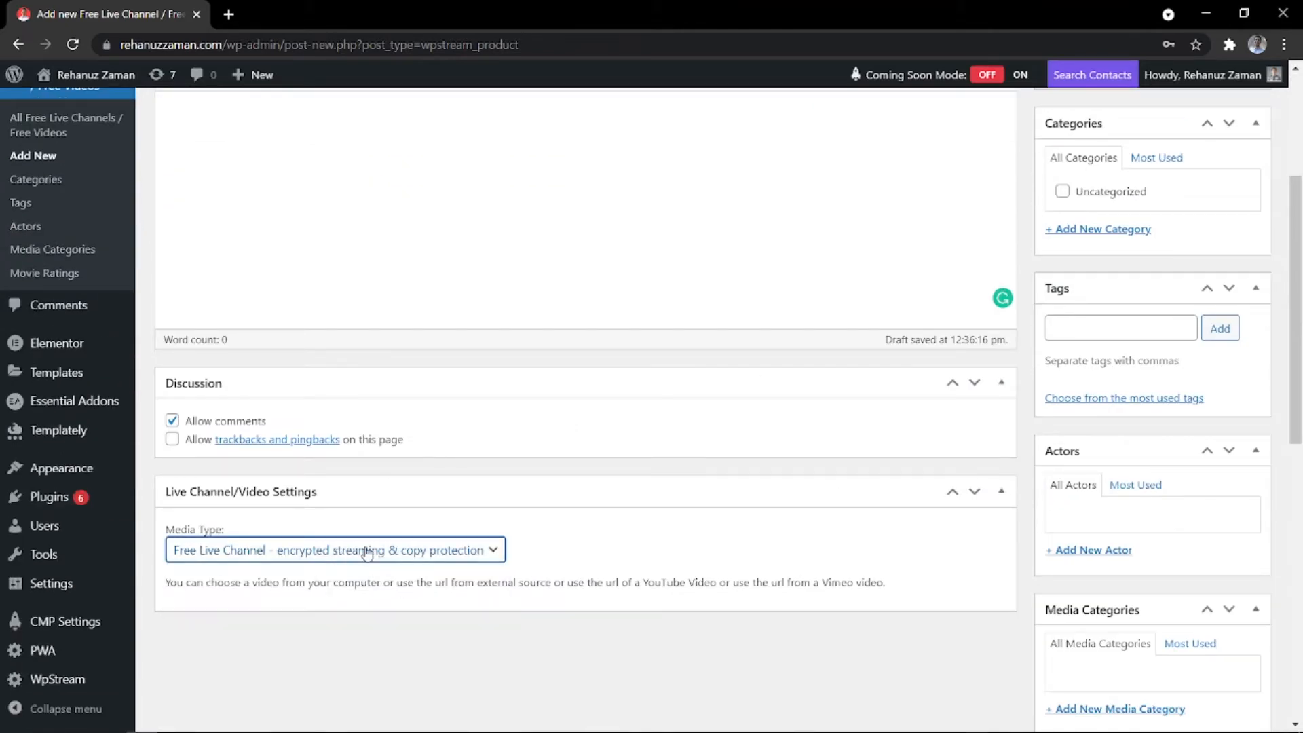
scroll(679, 516, "down", 1)
left_click(384, 467)
left_click(380, 521)
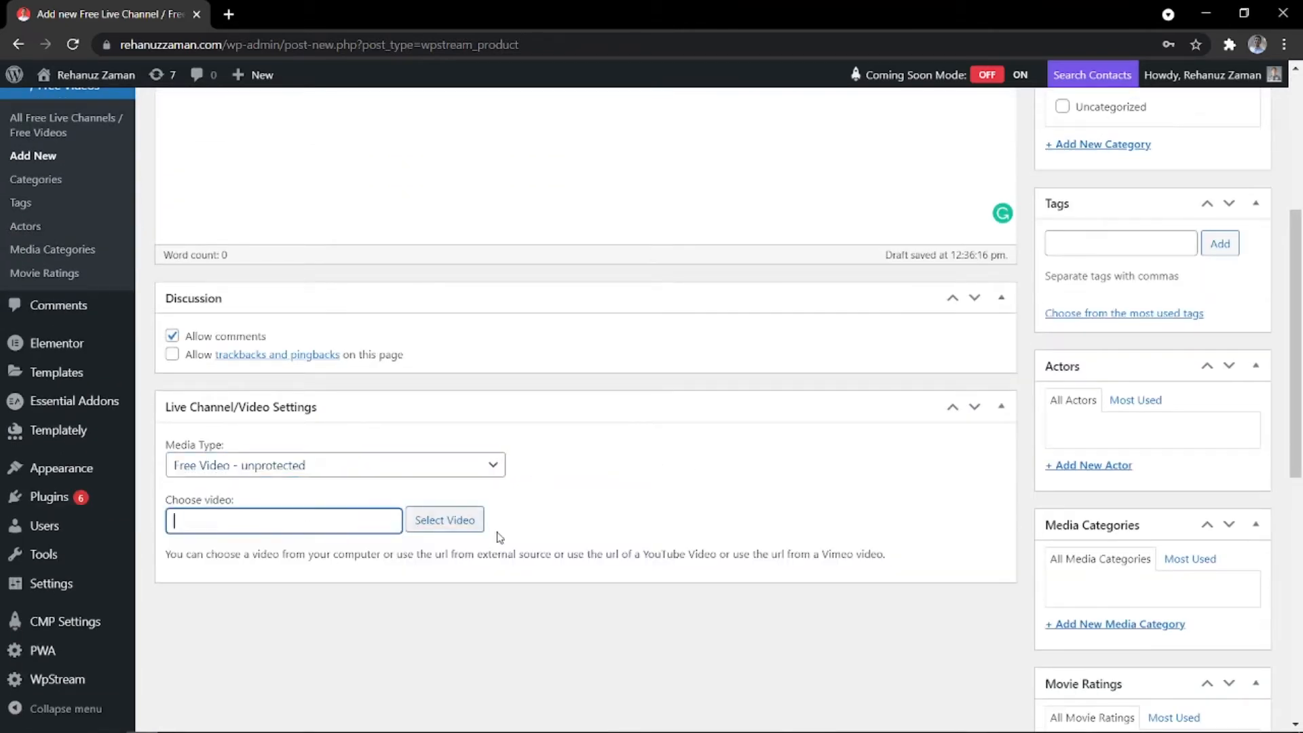
- Search Google Images for "movie icon" in a new tab and save the red film-strip icon to the computer
scroll(469, 466, "up", 4)
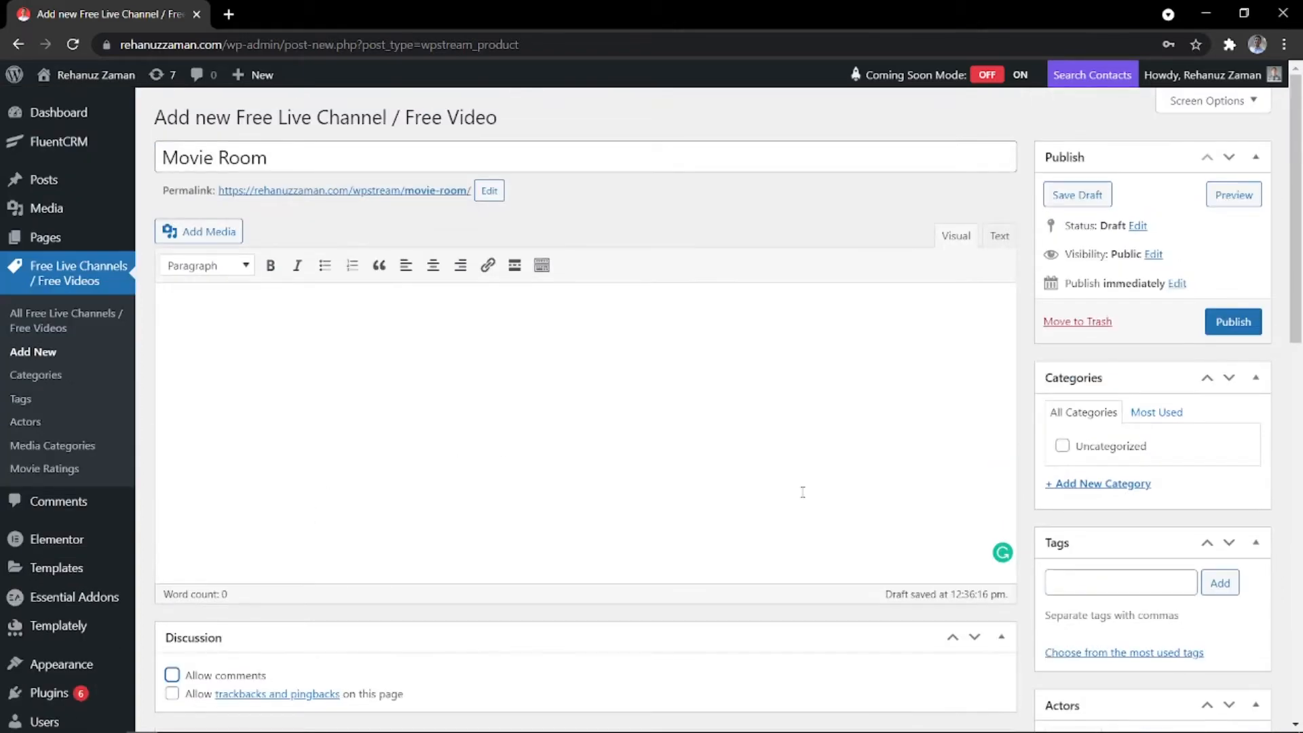
scroll(1127, 347, "down", 14)
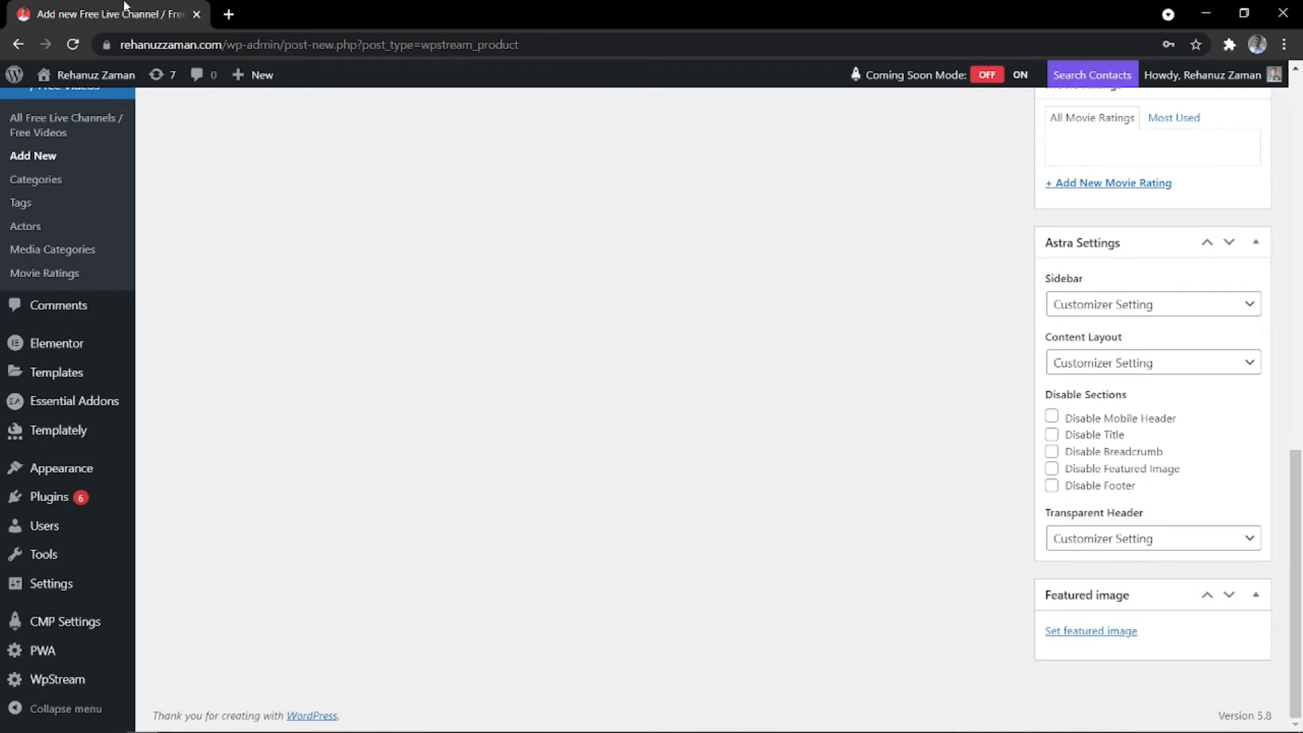
left_click(228, 14)
type("Movie Ico")
left_click(217, 109)
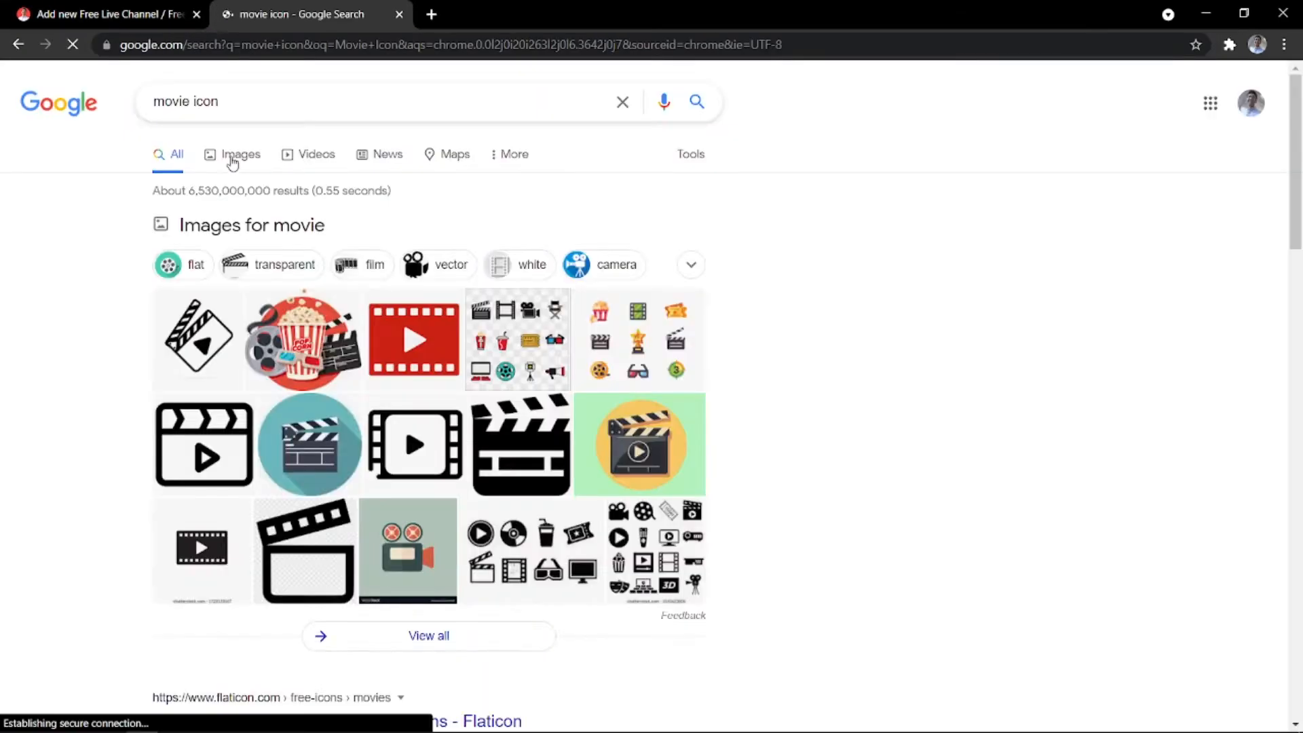
left_click(231, 152)
left_click(503, 224)
right_click(1043, 294)
left_click(1093, 497)
left_click(528, 433)
left_click(399, 14)
left_click(1287, 708)
- Upload free-movie-icon-850-thumb.png and set it as the featured image of Movie Room
left_click(1091, 631)
left_click(70, 139)
left_click(639, 400)
left_click(519, 436)
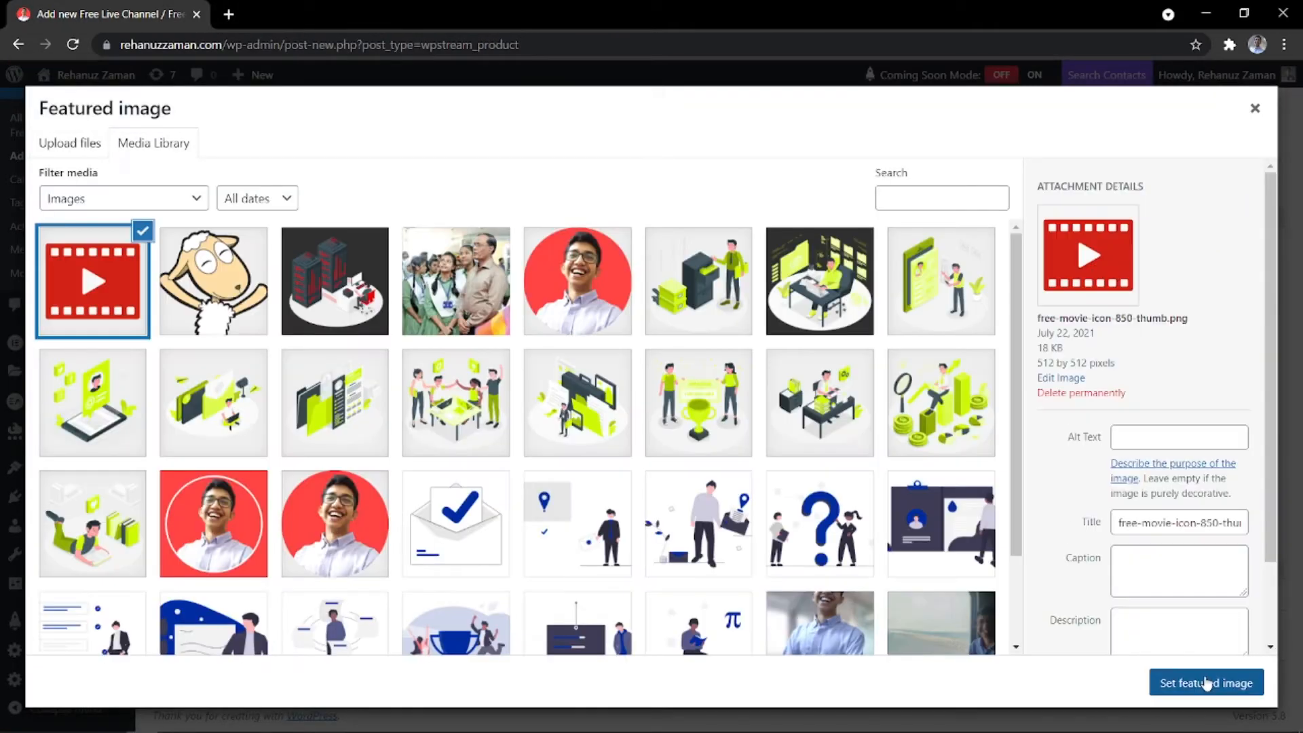
left_click(1208, 684)
- Disable the mobile header, title, breadcrumb, featured image and footer sections, and publish the Movie Room entry
scroll(1144, 279, "up", 6)
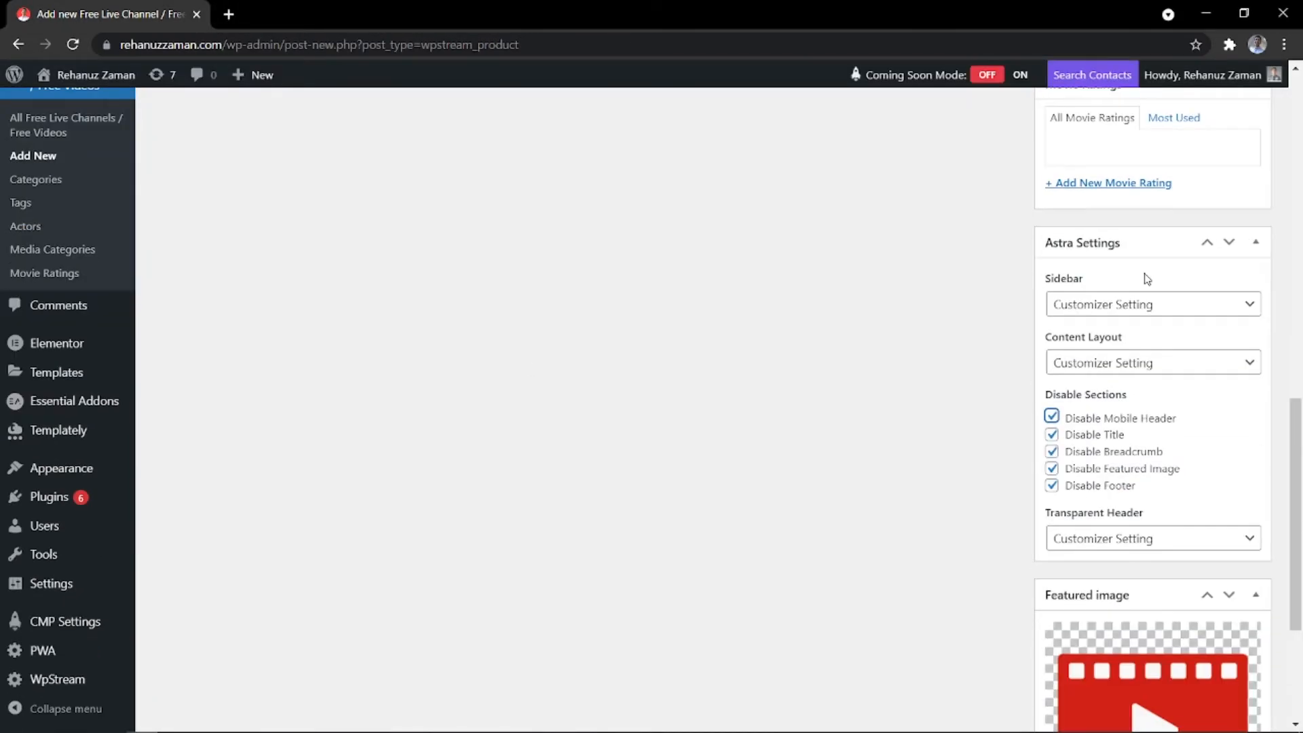
scroll(1120, 536, "up", 9)
left_click(1234, 320)
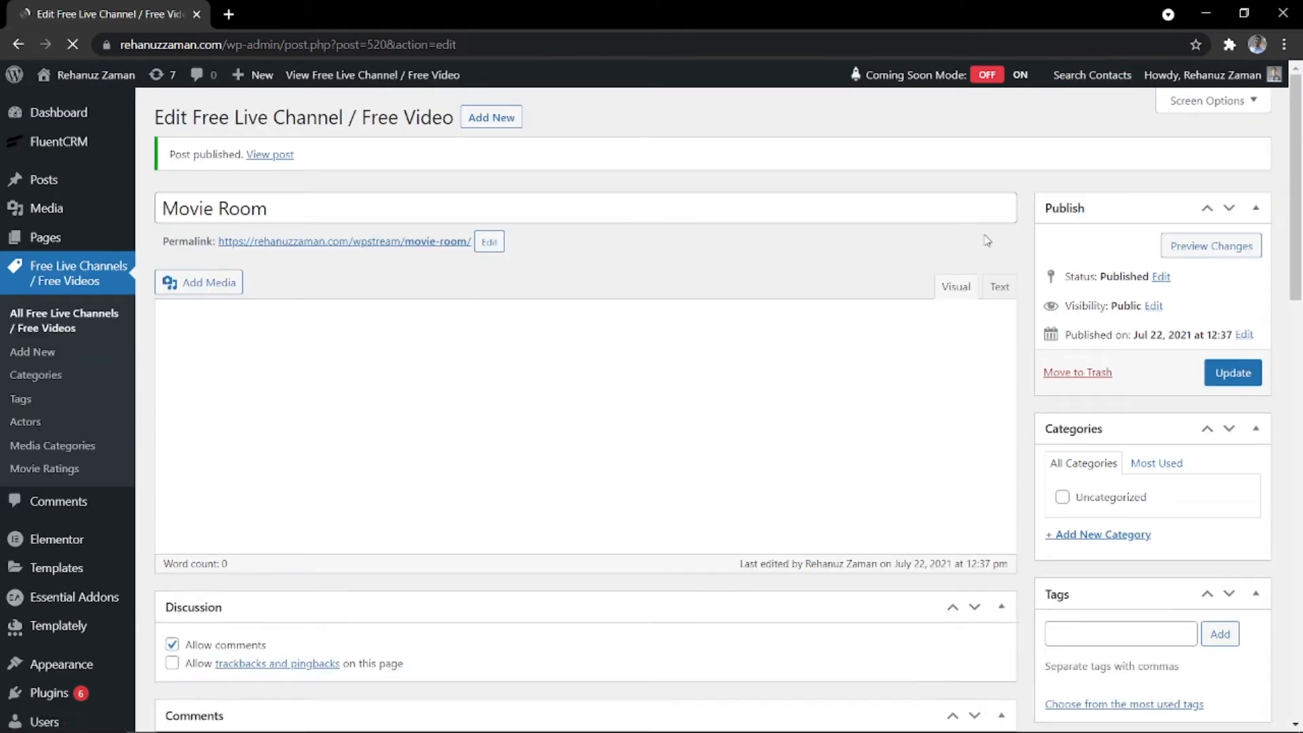
- View the video selection for the Movie Room entry and close it without choosing a file
scroll(296, 431, "down", 6)
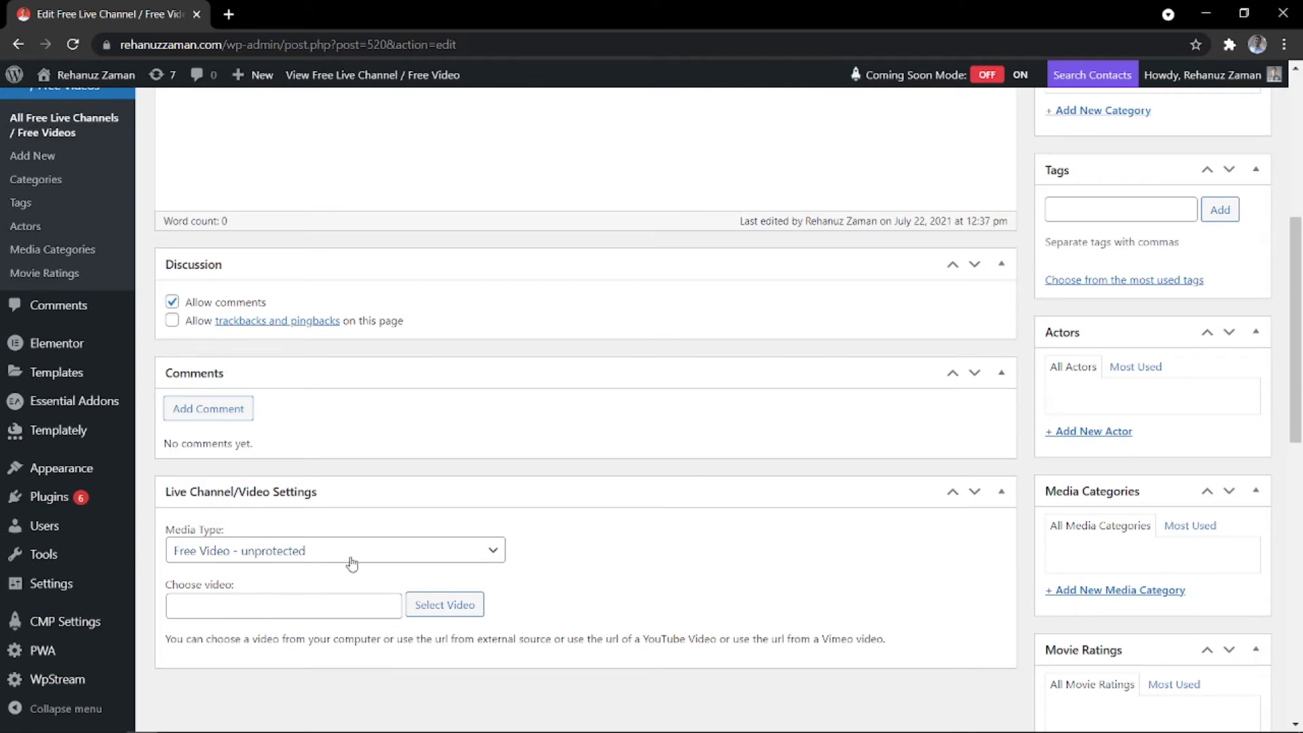
left_click(444, 604)
left_click(966, 117)
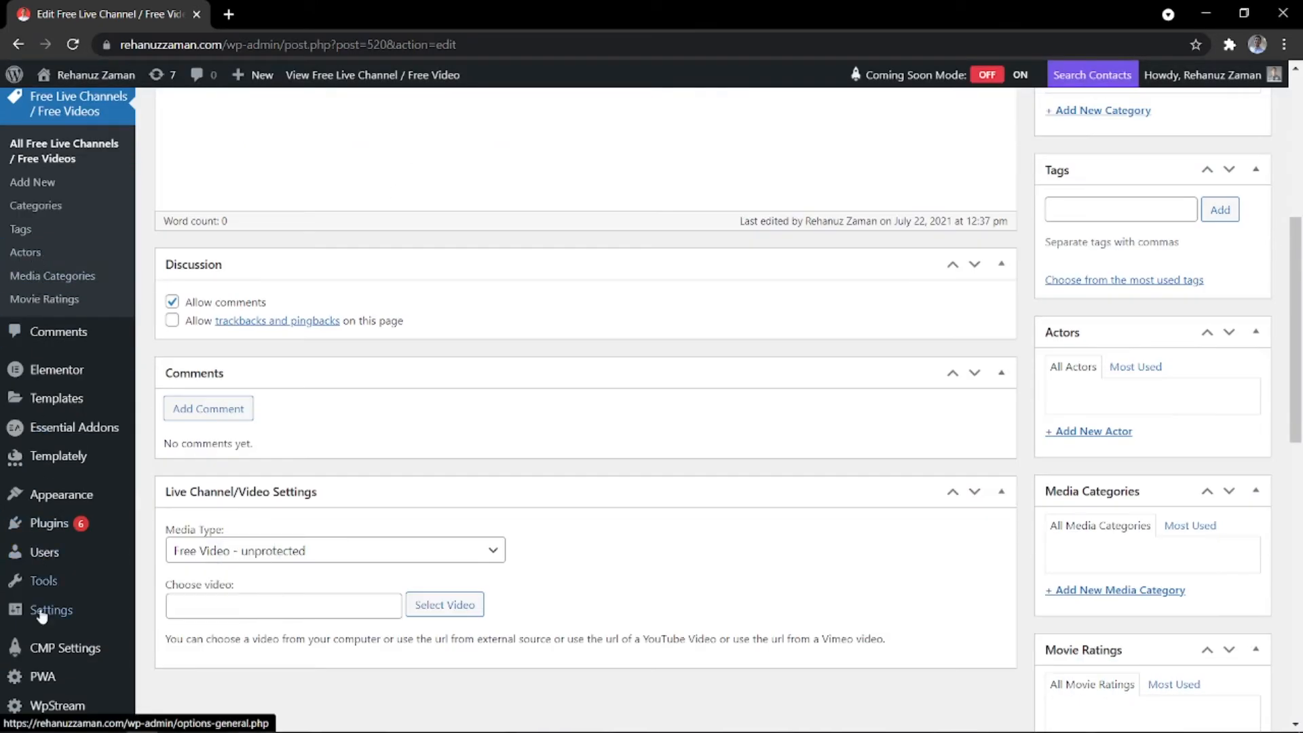
- View WpStream's Media Management page and open the WpStream settings
left_click(57, 705)
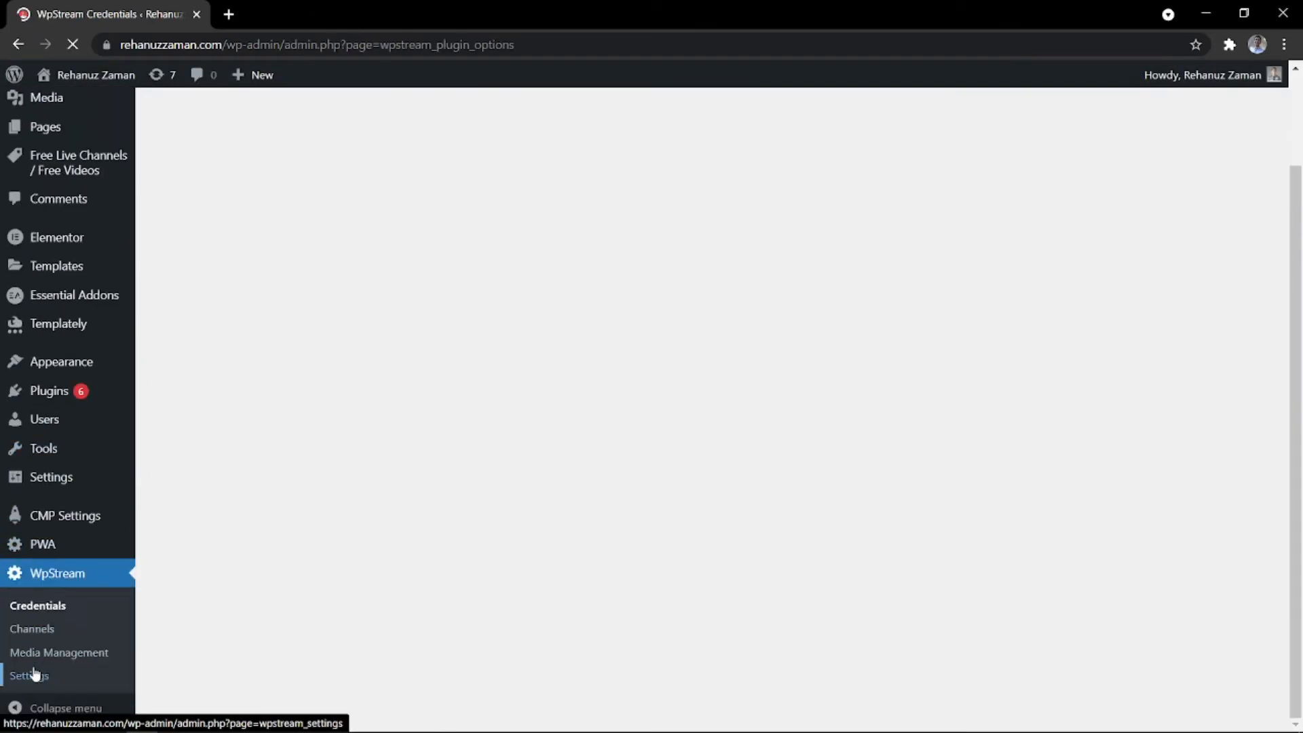
left_click(34, 675)
left_click(43, 655)
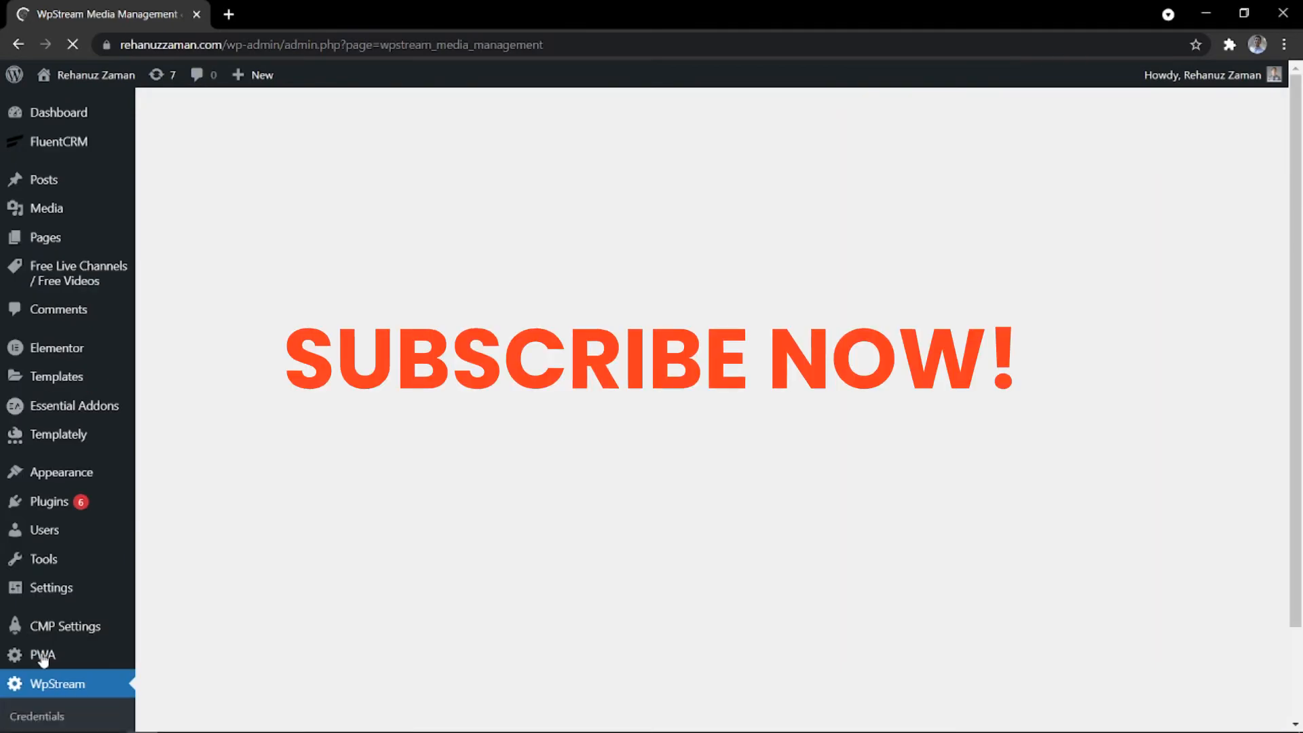
scroll(18, 674, "down", 2)
left_click(29, 681)
- Examine the WpStream settings for general options, default channel settings, subscription options and customized messages
scroll(29, 684, "down", 3)
scroll(651, 407, "up", 3)
left_click(390, 180)
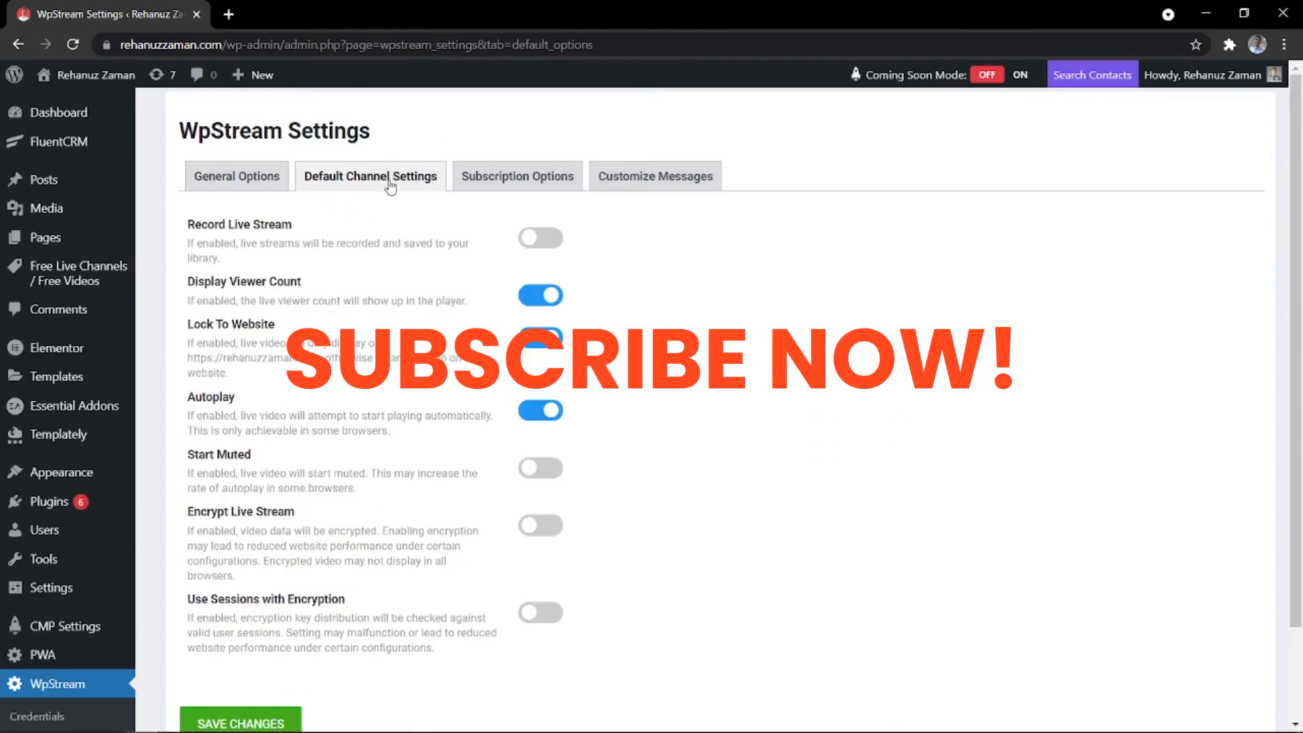
left_click(518, 176)
left_click(654, 176)
left_click(235, 176)
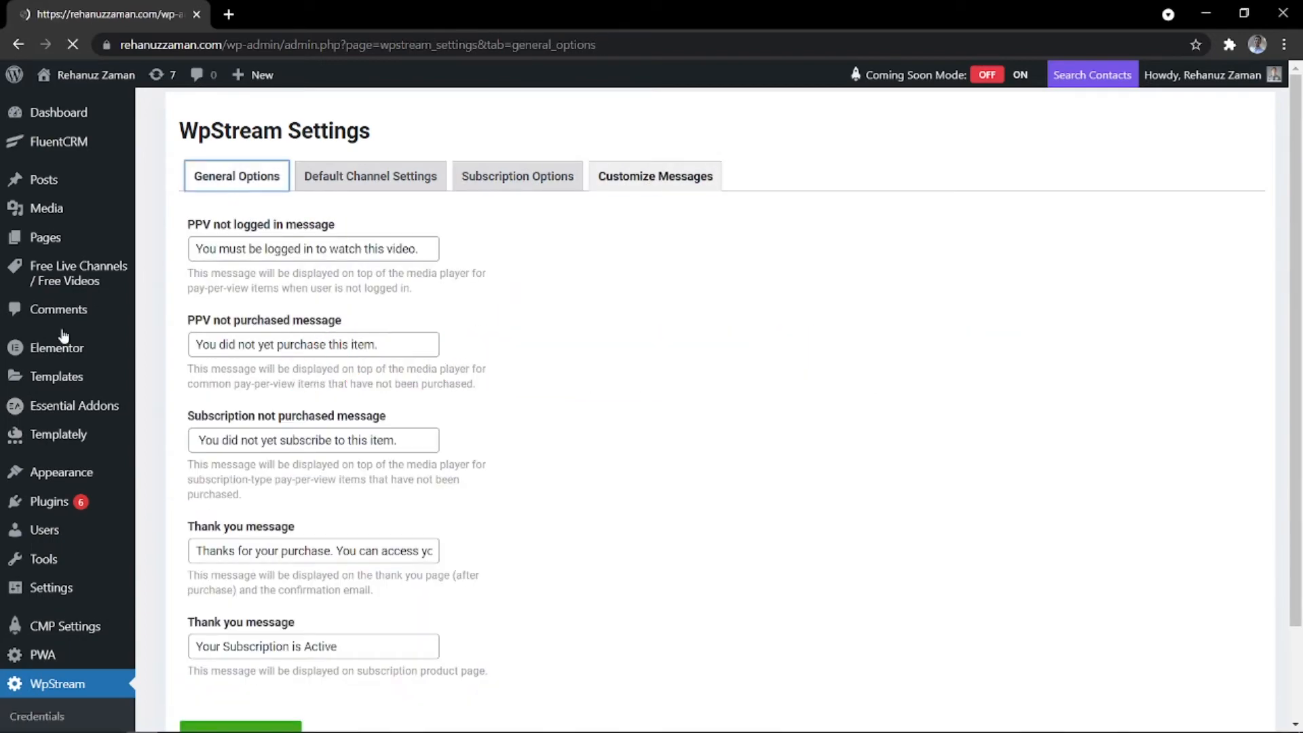
scroll(60, 360, "down", 3)
scroll(53, 571, "up", 3)
- Open the list of all free live channels and free videos
left_click(61, 273)
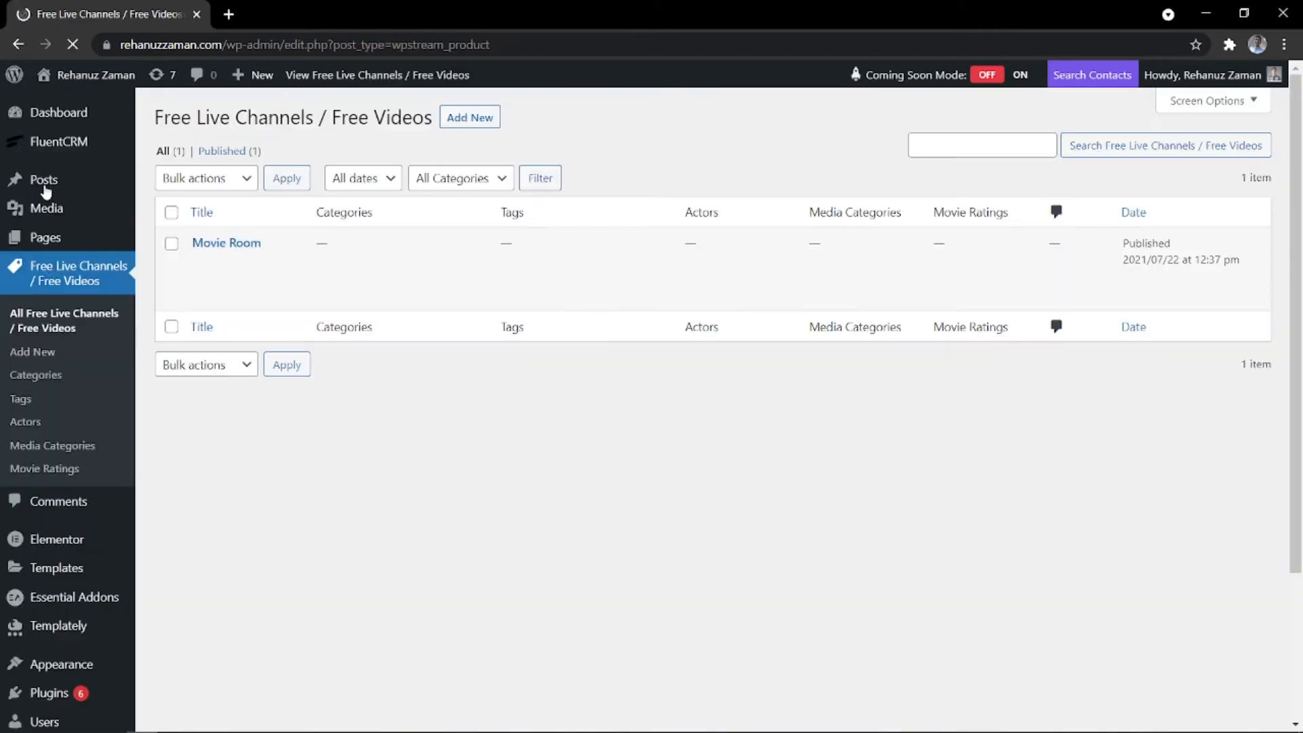
- Open the Movie Room entry for editing and find its Live Channel/Video Settings
left_click(63, 328)
left_click(227, 242)
scroll(1111, 527, "down", 3)
scroll(1108, 592, "up", 1)
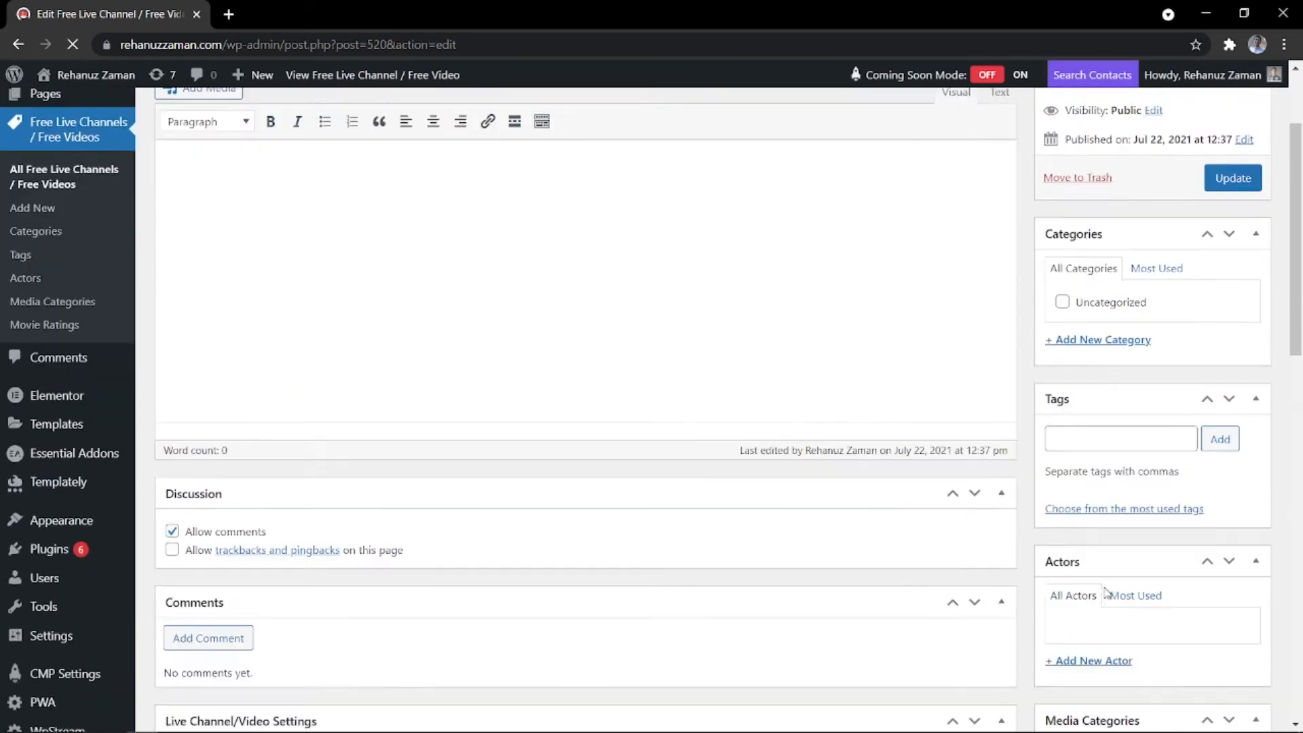
scroll(1108, 595, "down", 15)
scroll(429, 515, "up", 8)
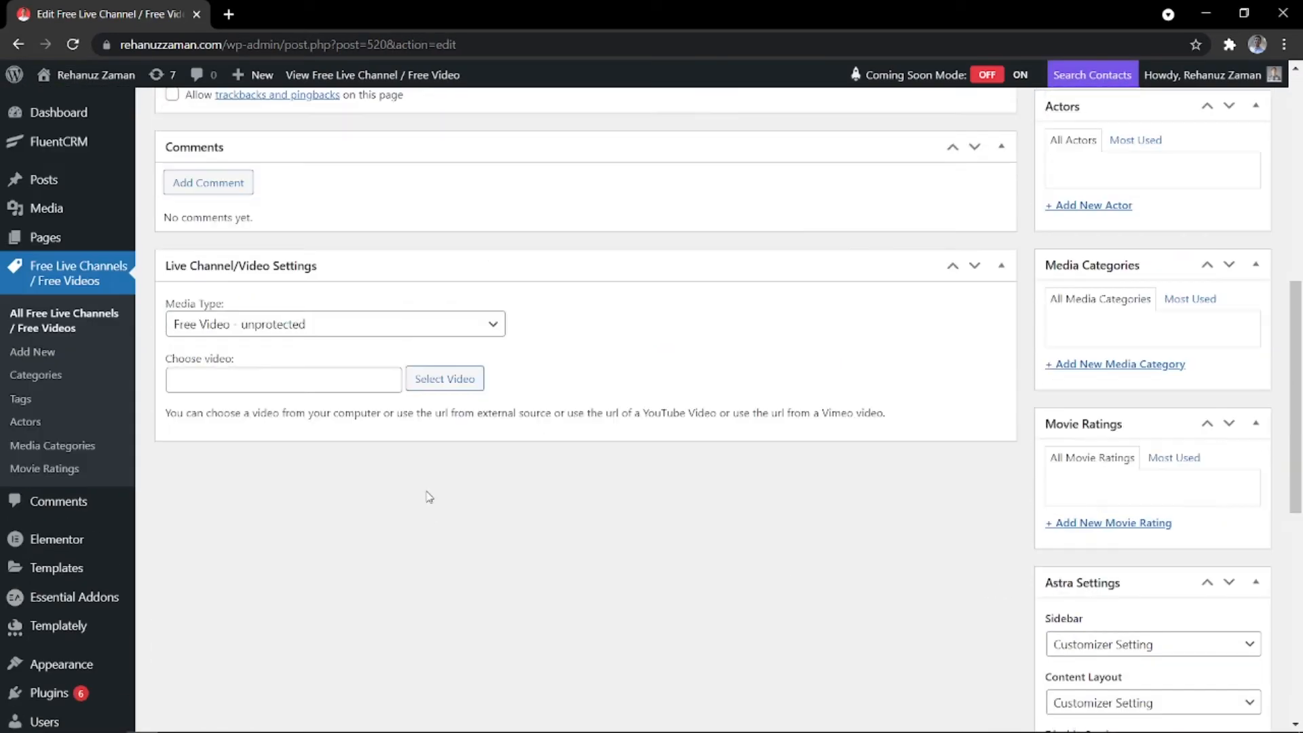
scroll(370, 323, "up", 4)
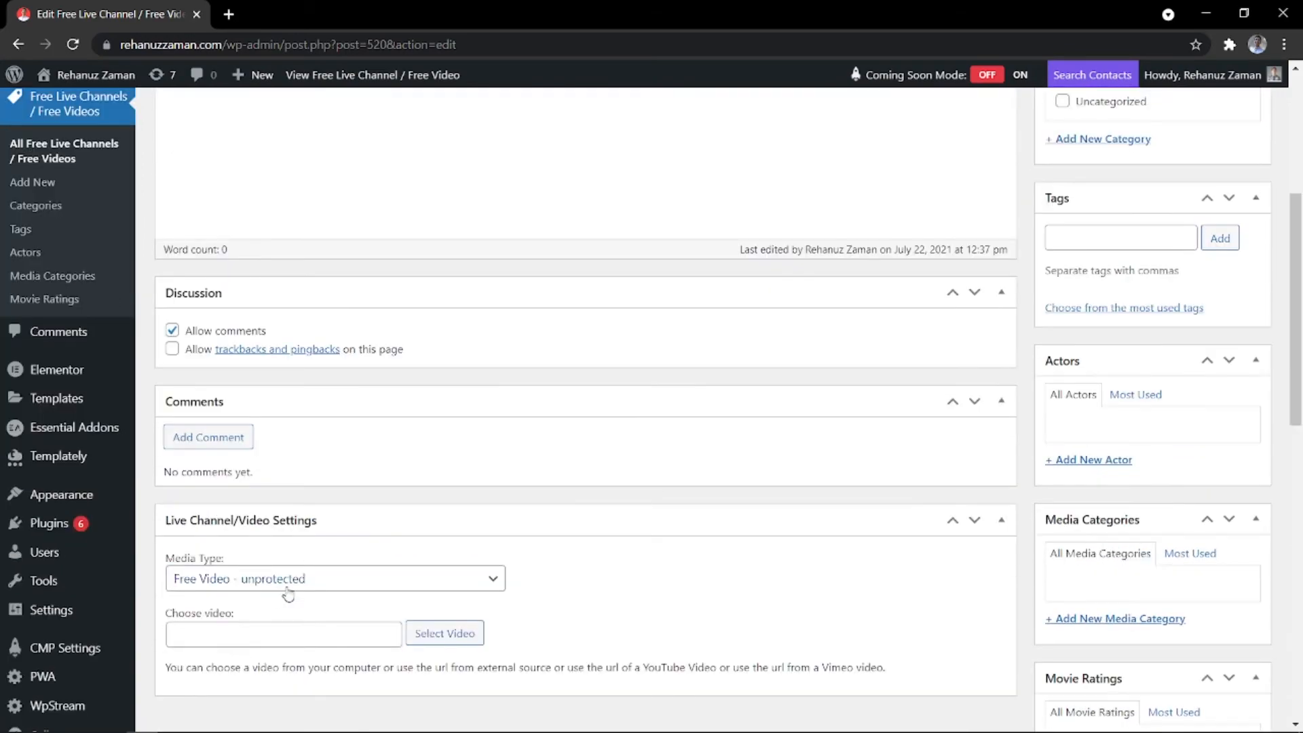
- Try the media type Free Video - encrypted streaming & copy protection for the Movie Room entry
left_click(285, 579)
left_click(269, 624)
scroll(421, 611, "down", 2)
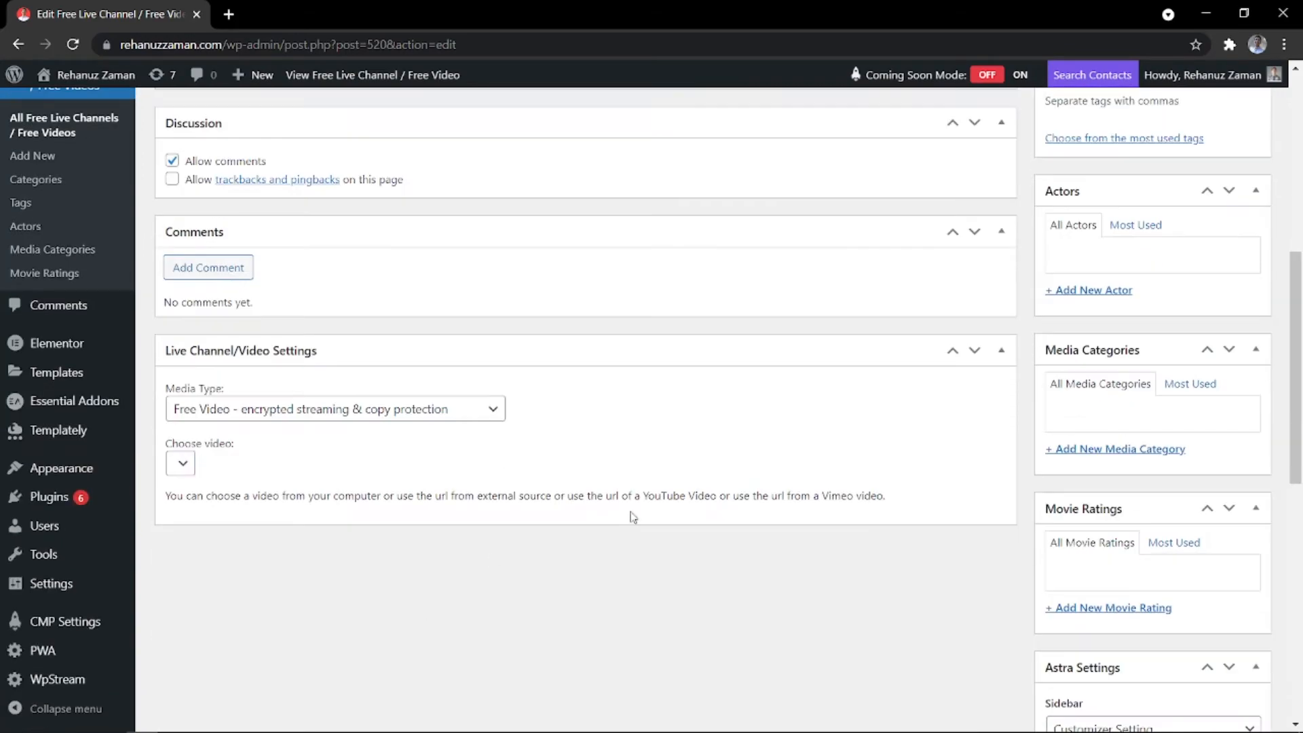
scroll(902, 516, "up", 1)
scroll(959, 589, "up", 5)
scroll(964, 577, "down", 14)
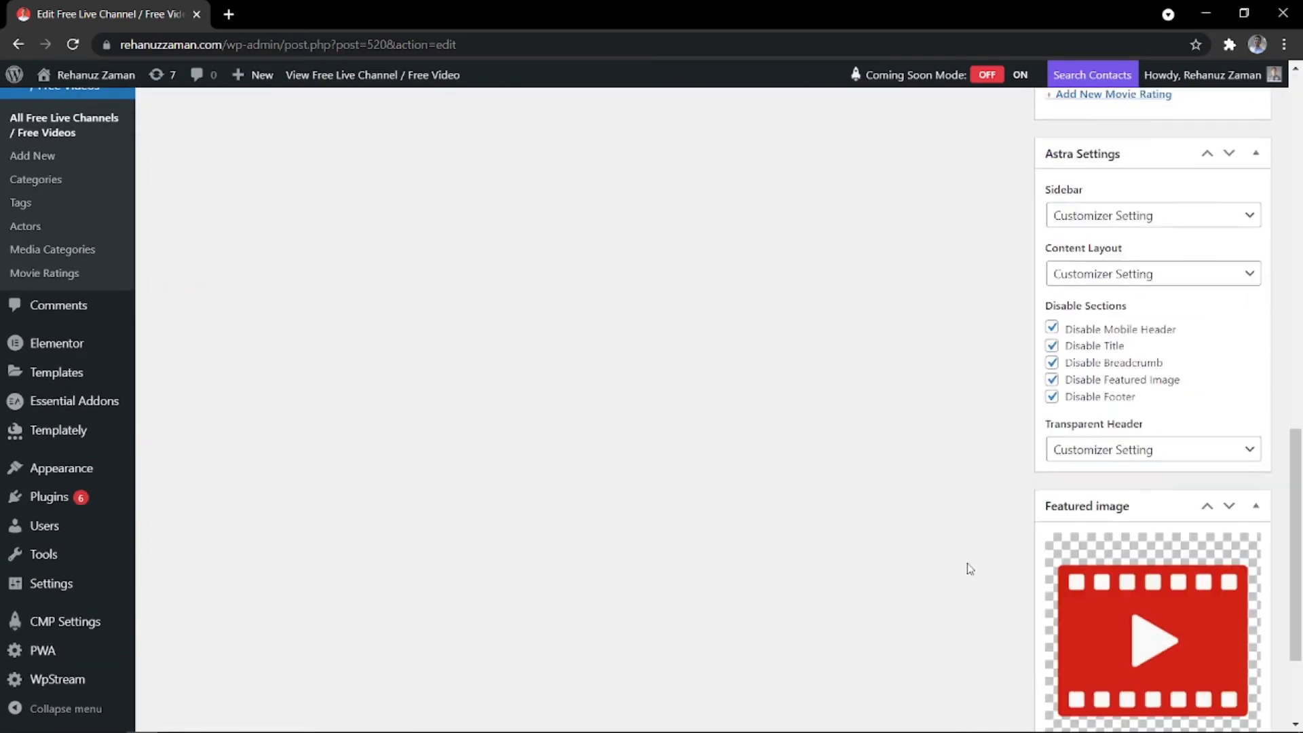
scroll(970, 569, "up", 14)
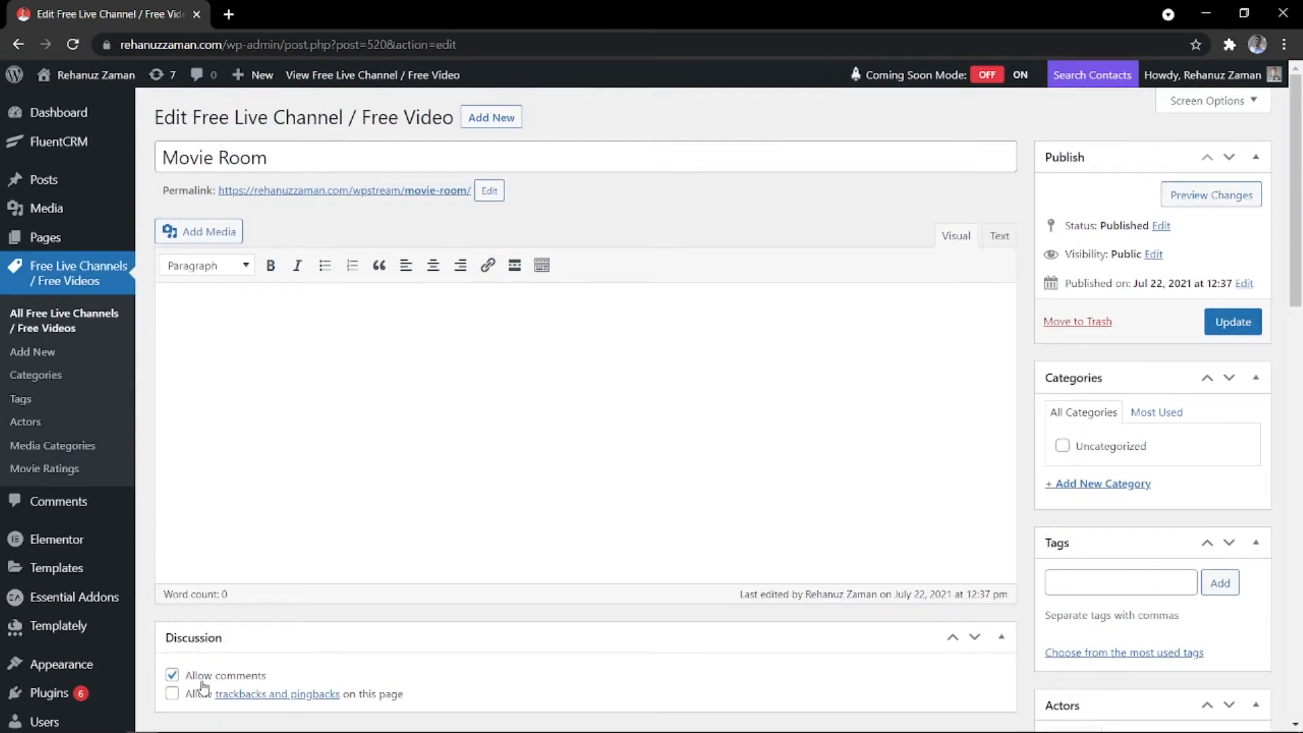
left_click(235, 719)
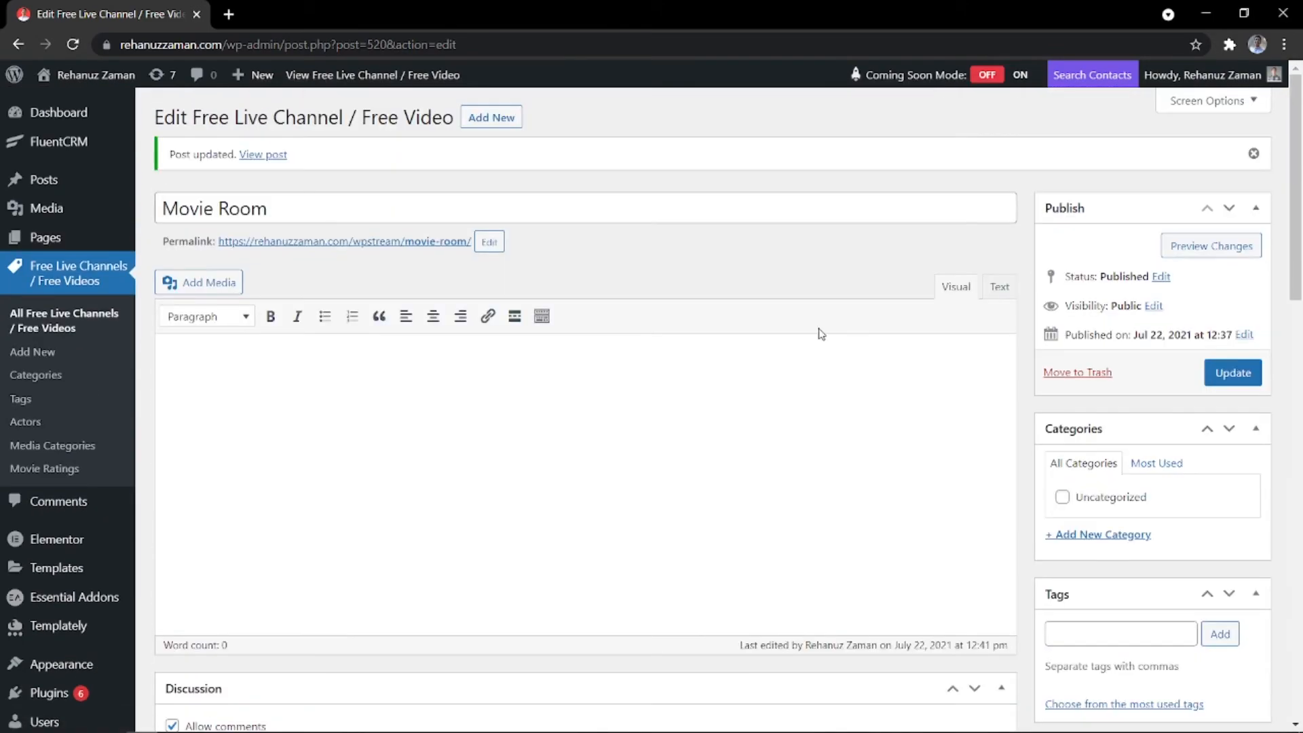
- Set the Movie Room media type to Free Live Channel - encrypted streaming & copy protection and update the entry
scroll(817, 332, "down", 6)
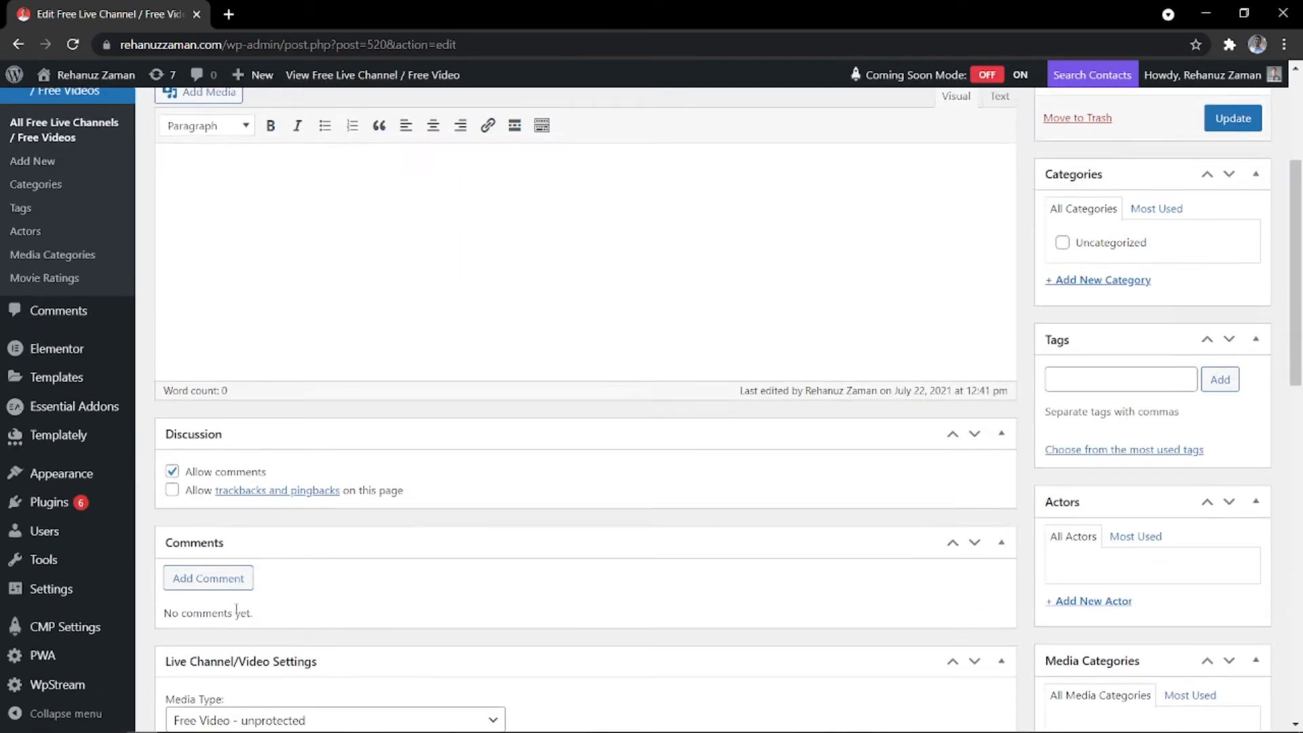
left_click(283, 557)
left_click(283, 572)
scroll(815, 407, "up", 6)
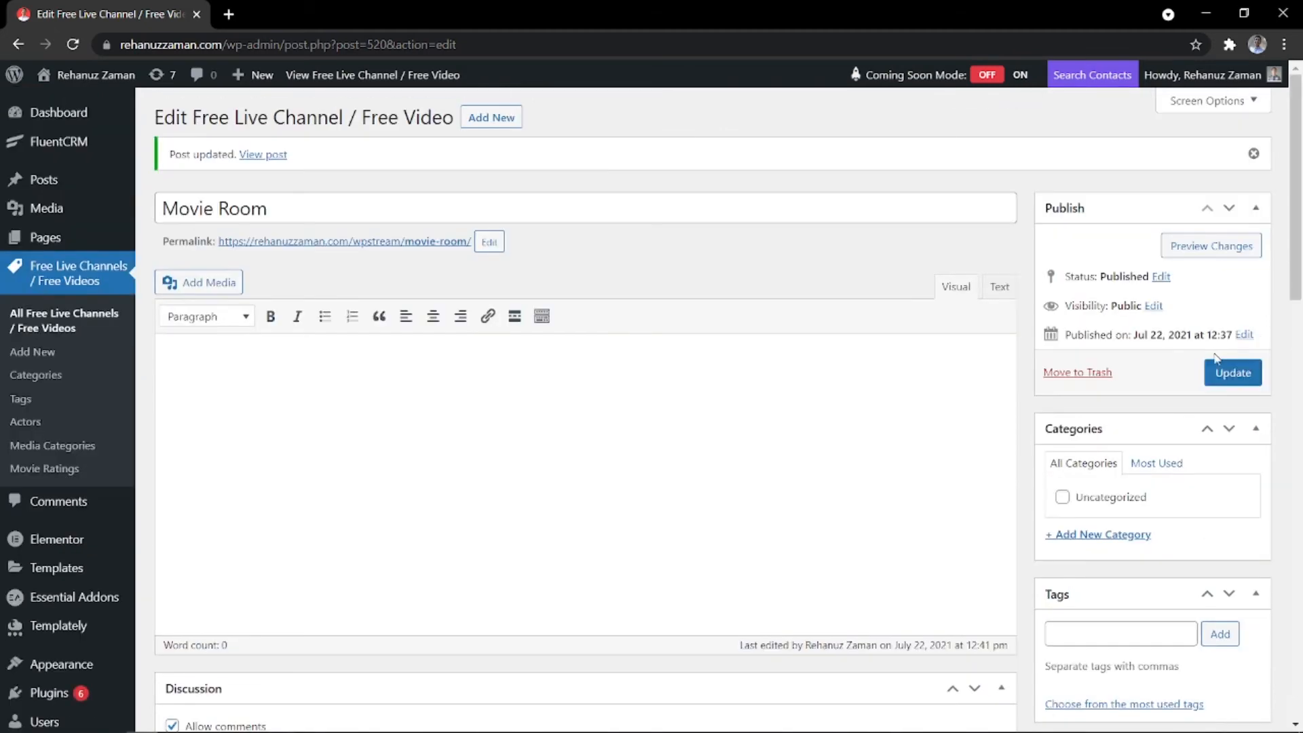
left_click(1222, 374)
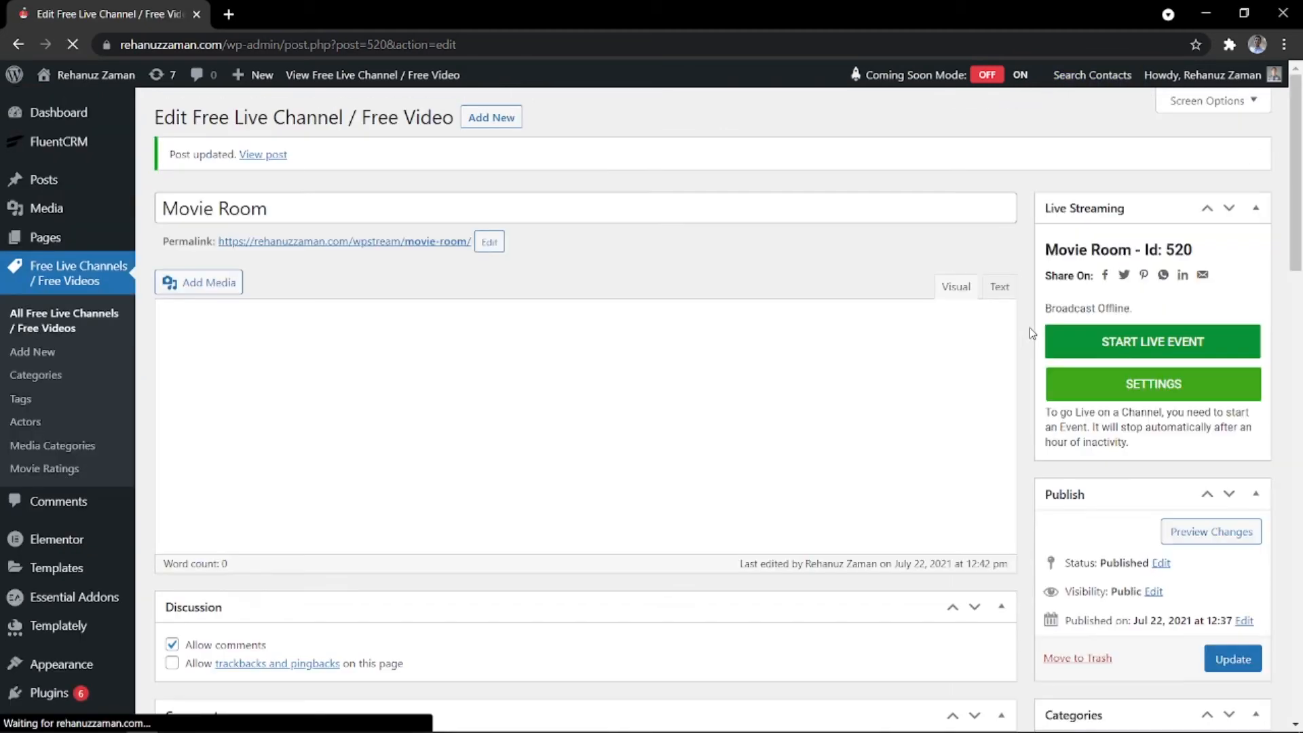
- View the live streaming settings of the Movie Room channel and collapse them
left_click(1163, 385)
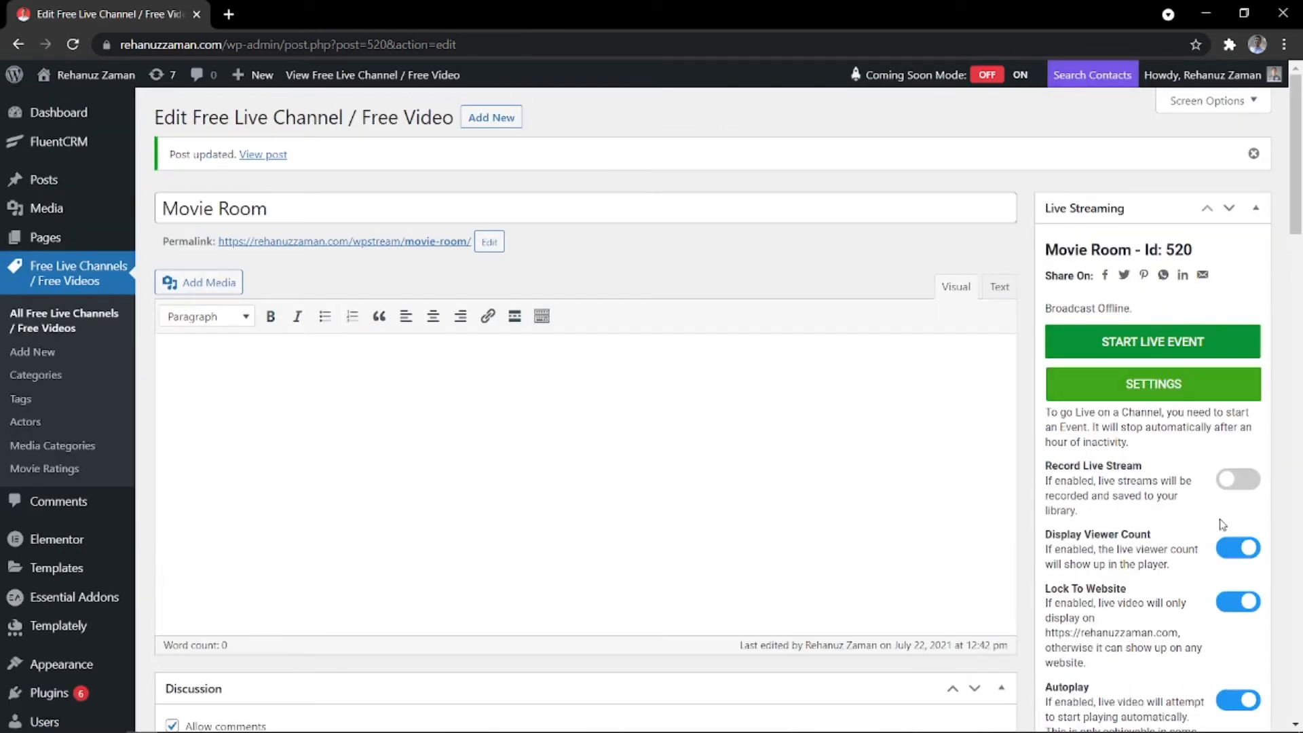
scroll(1154, 509, "down", 1)
scroll(1127, 516, "down", 5)
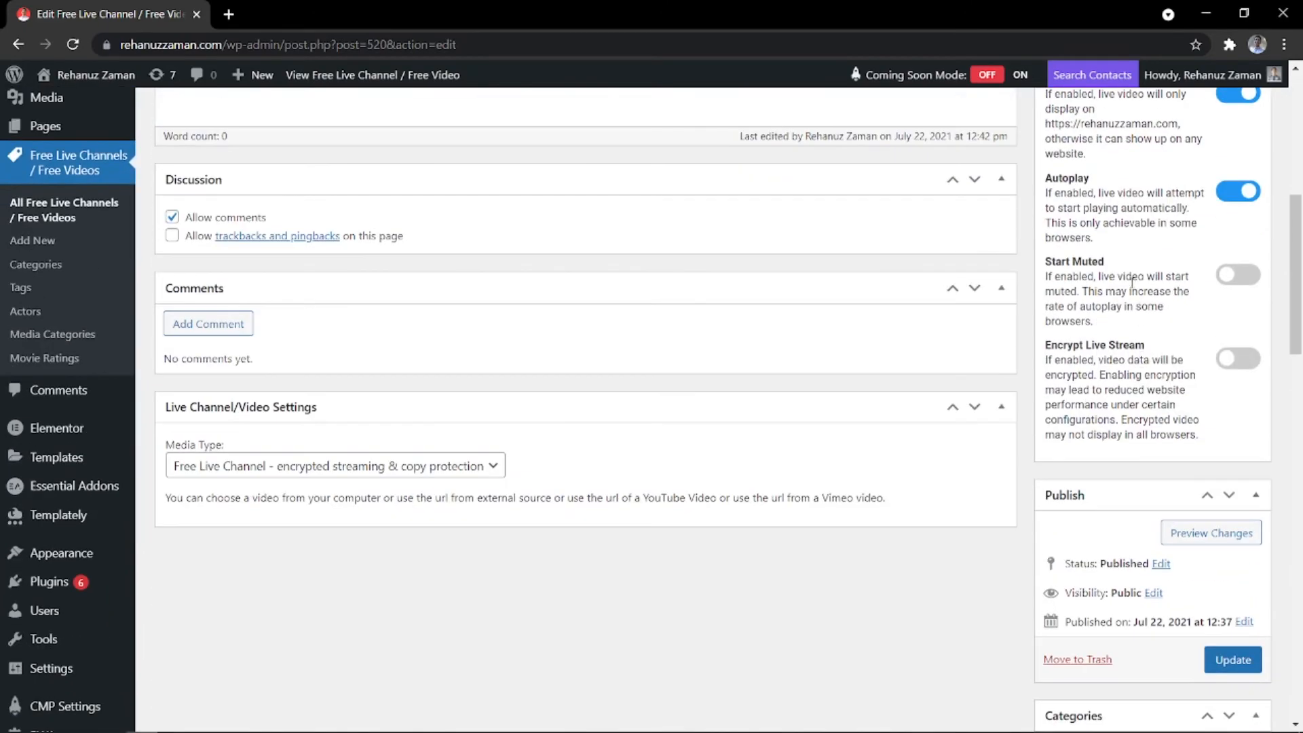
scroll(1113, 407, "up", 7)
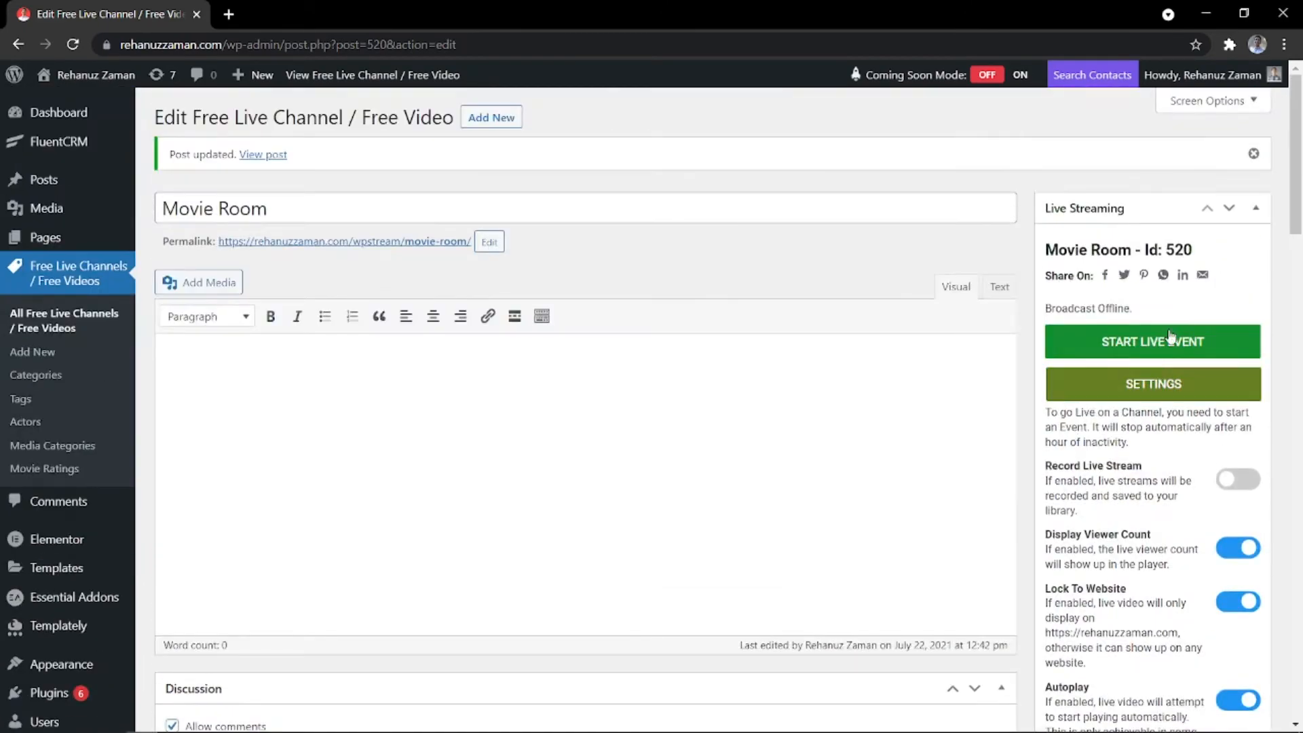
left_click(1162, 384)
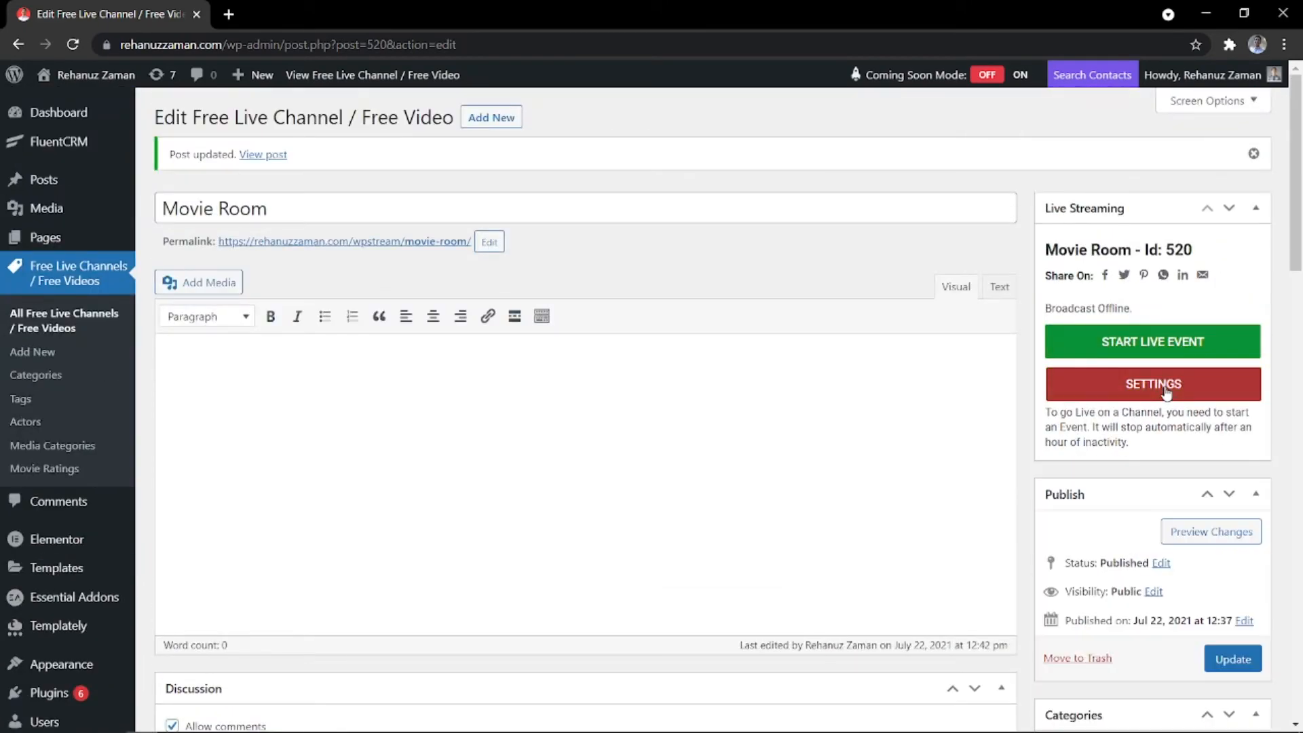
- Start the Movie Room live event and show the connection details for going live with an external broadcaster
left_click(1162, 349)
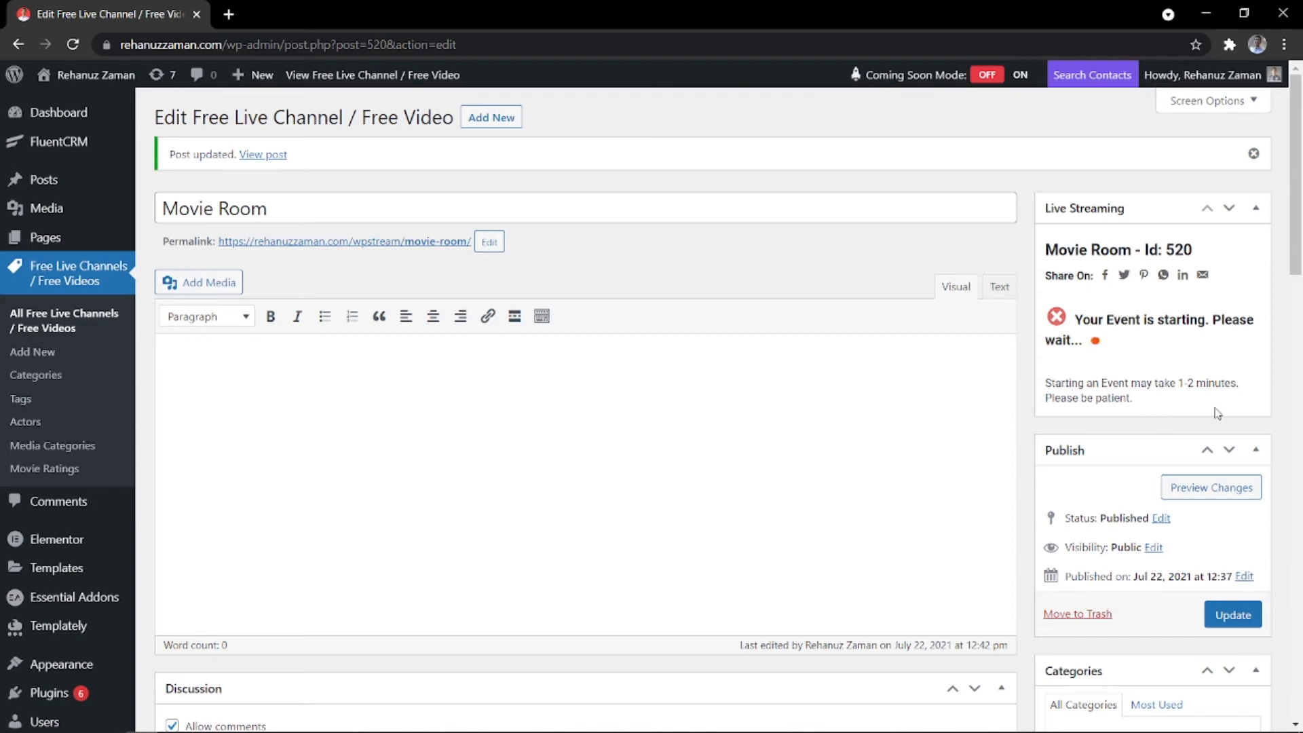
left_click(1192, 448)
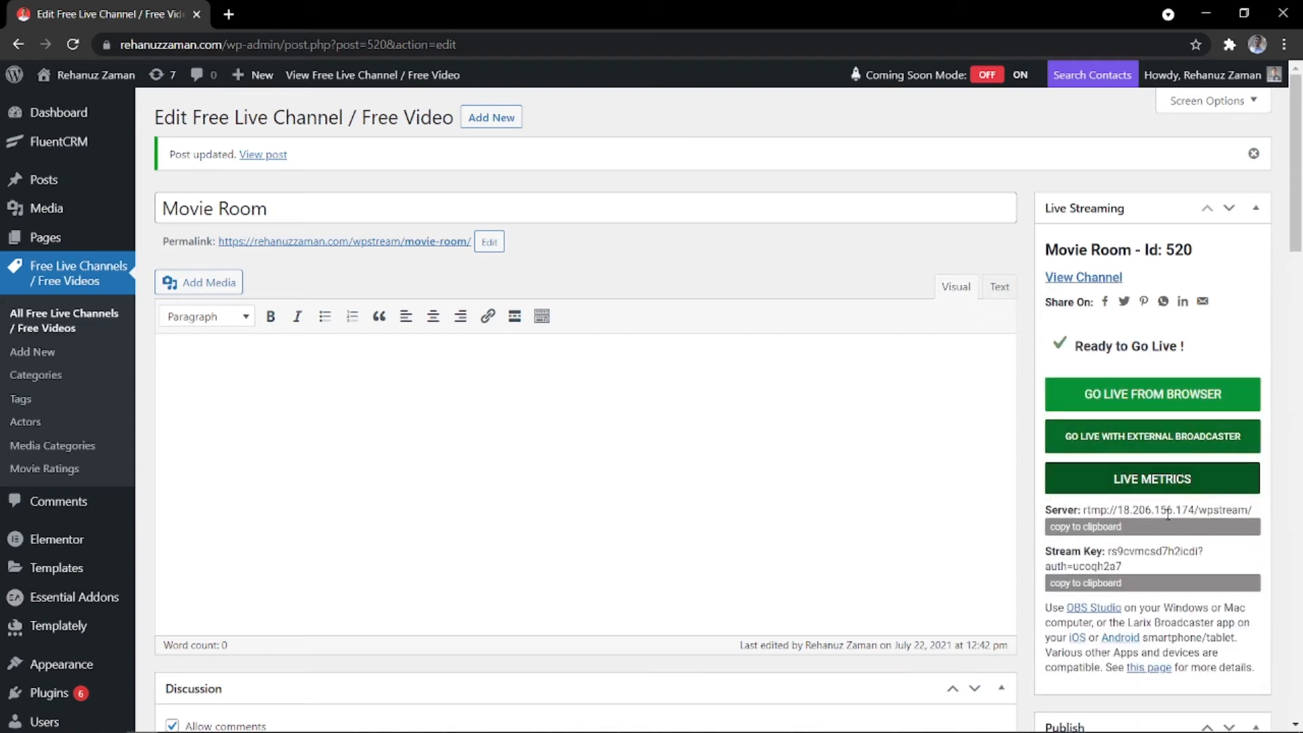
- Switch to OBS and set the server in its stream settings to rtmp://18.206.156.174/wpstream/
left_click(237, 720)
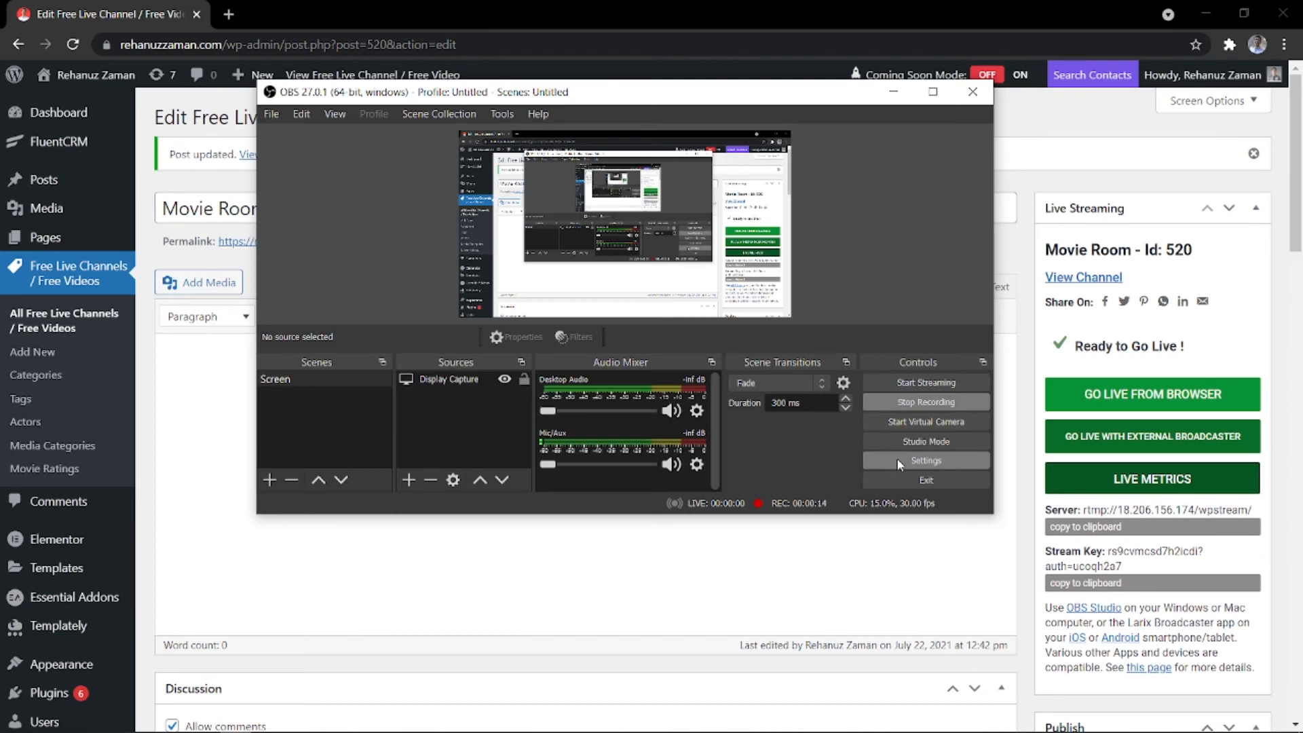
left_click(898, 459)
left_click(278, 98)
triple_click(536, 76)
type("rtmp://18.206.156.174/wpstream/")
- Copy the channel's stream key into the stream key field of the OBS stream settings and minimize OBS
left_click(1101, 586)
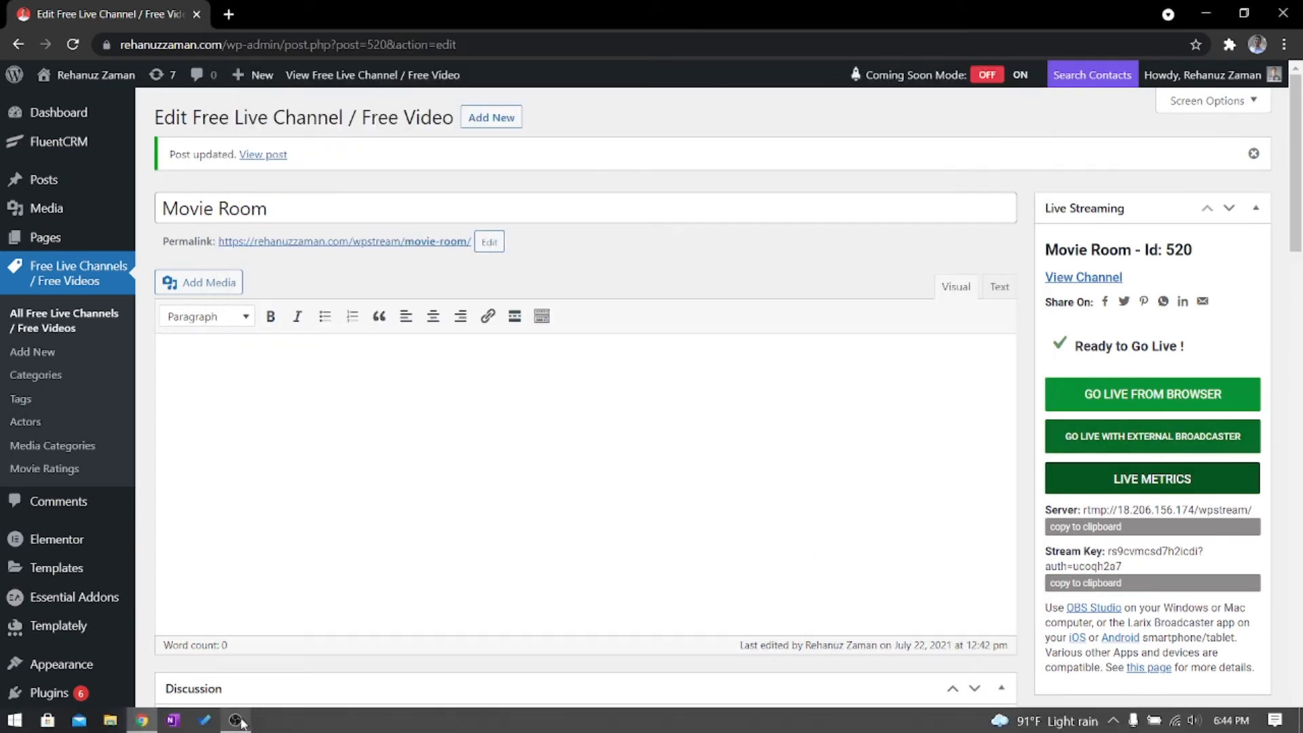
left_click(239, 721)
triple_click(584, 100)
left_click(993, 102)
triple_click(584, 100)
key("ctrl+v")
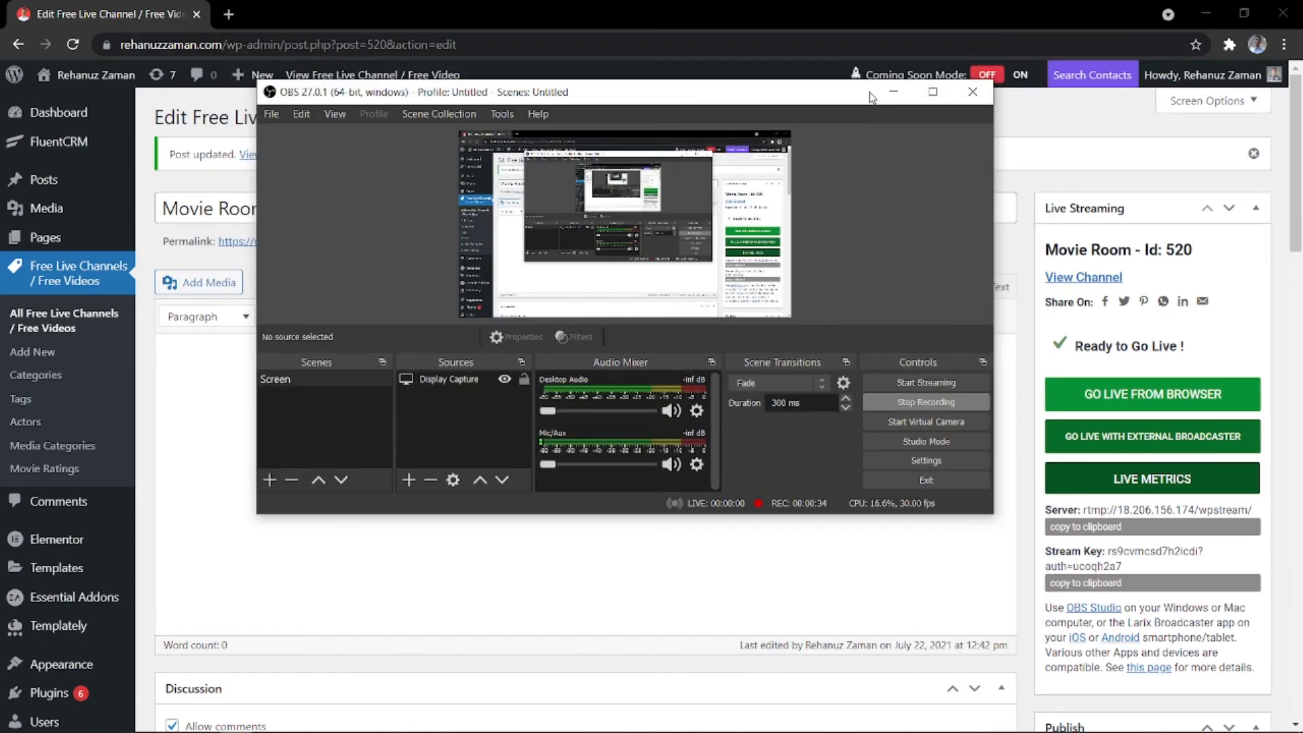
left_click(893, 92)
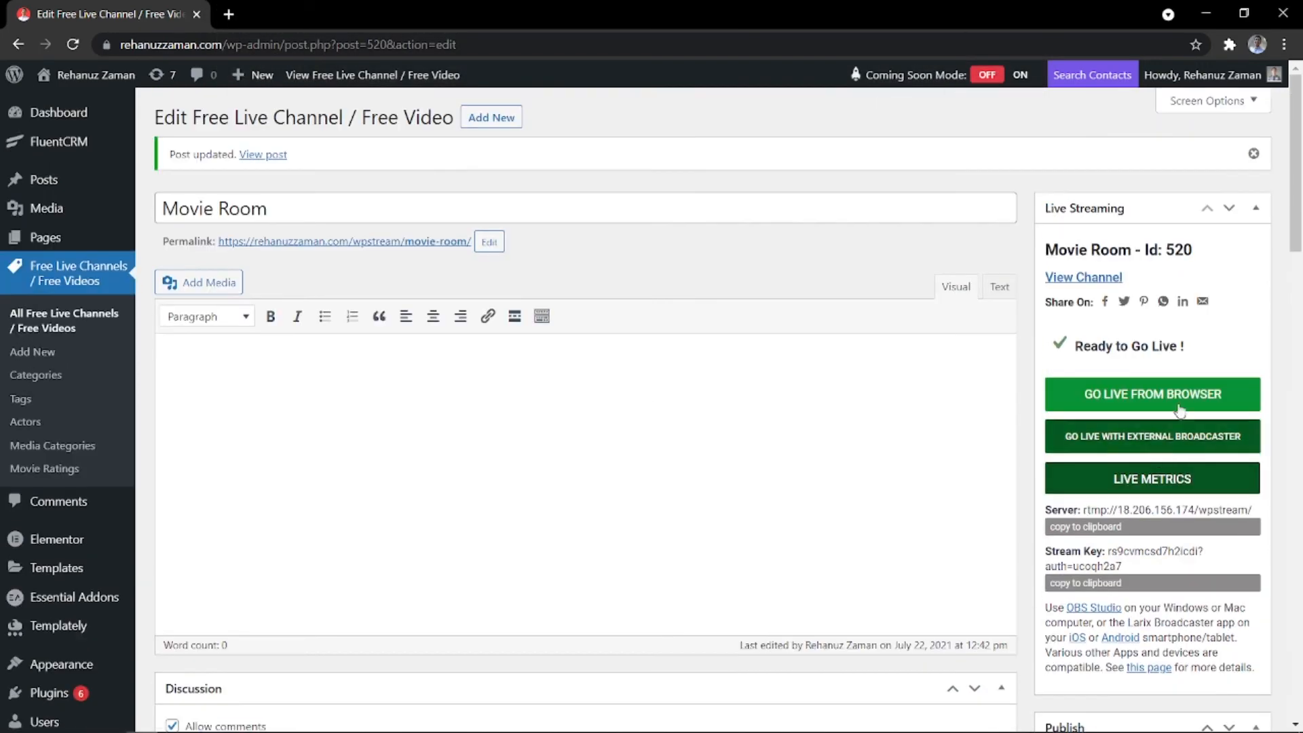
- Start a browser broadcast of the Movie Room channel with Screen Share as the camera and the microphone muted
scroll(1165, 438, "down", 7)
left_click(1231, 628)
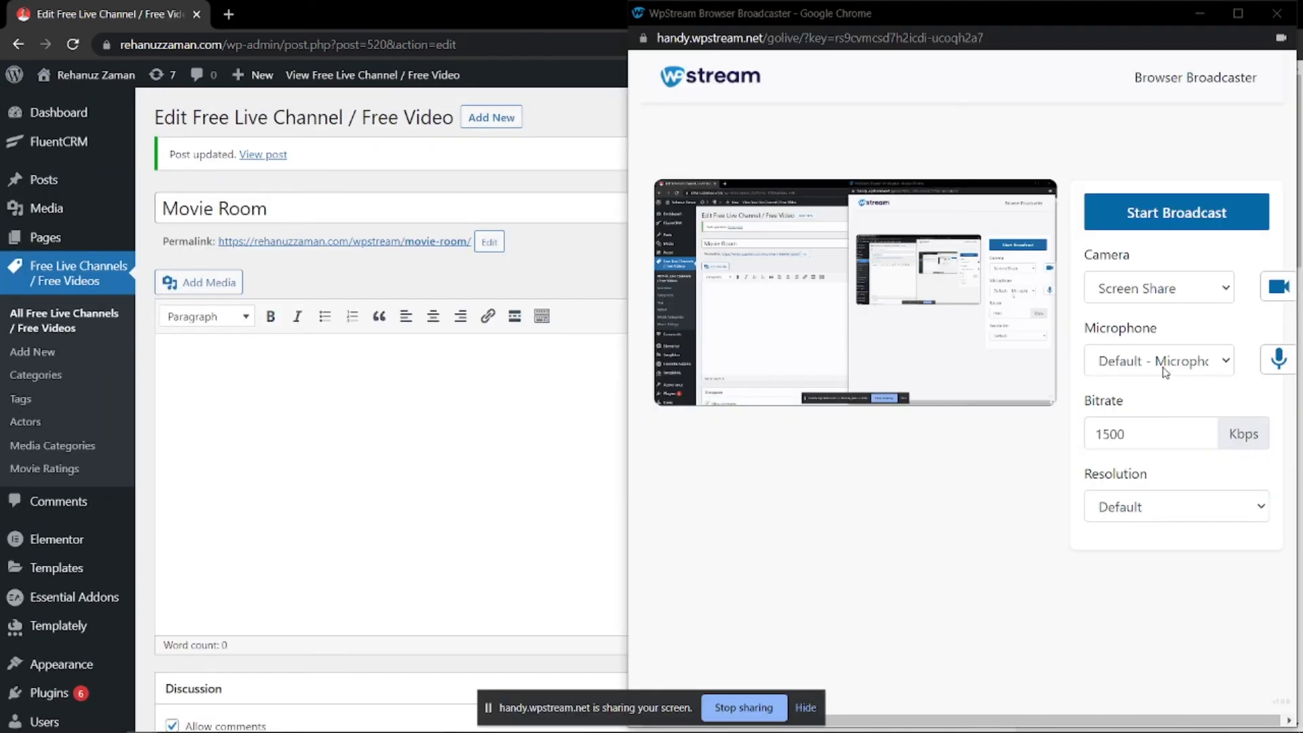
left_click(1161, 362)
left_click(1279, 364)
left_click(1279, 298)
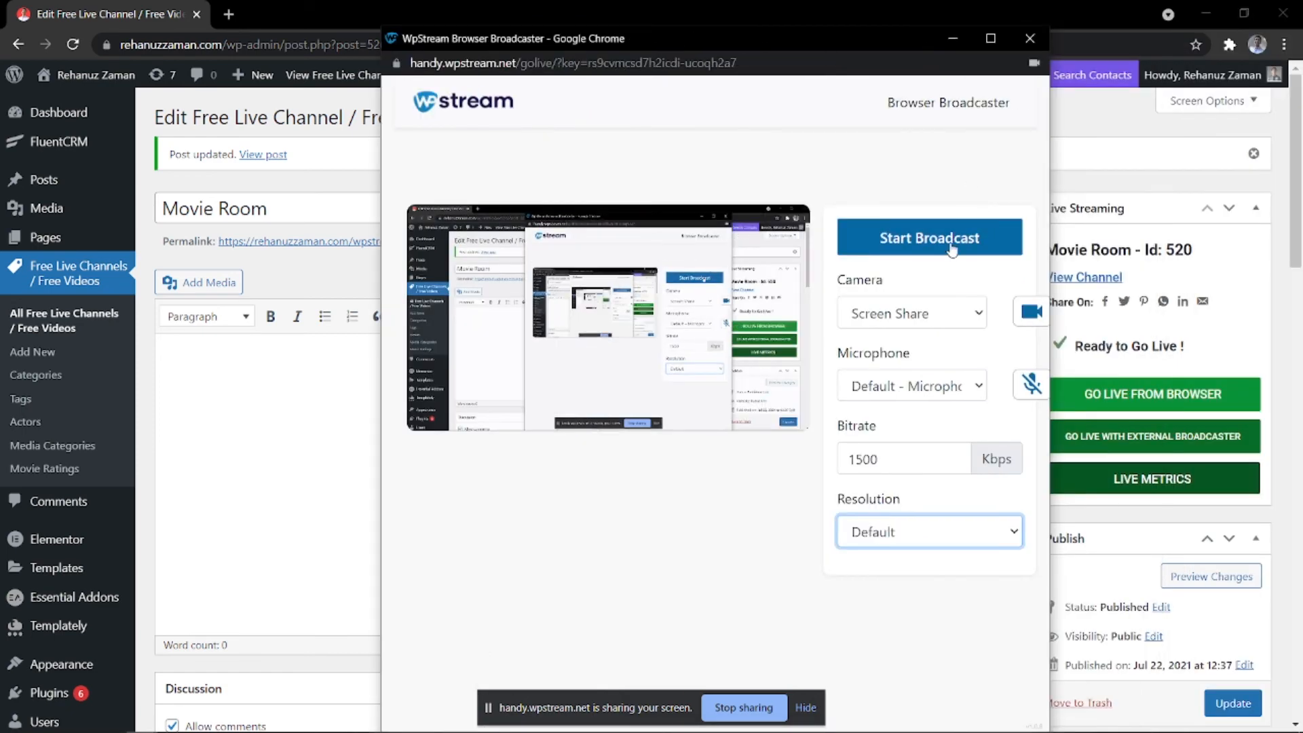
left_click(949, 241)
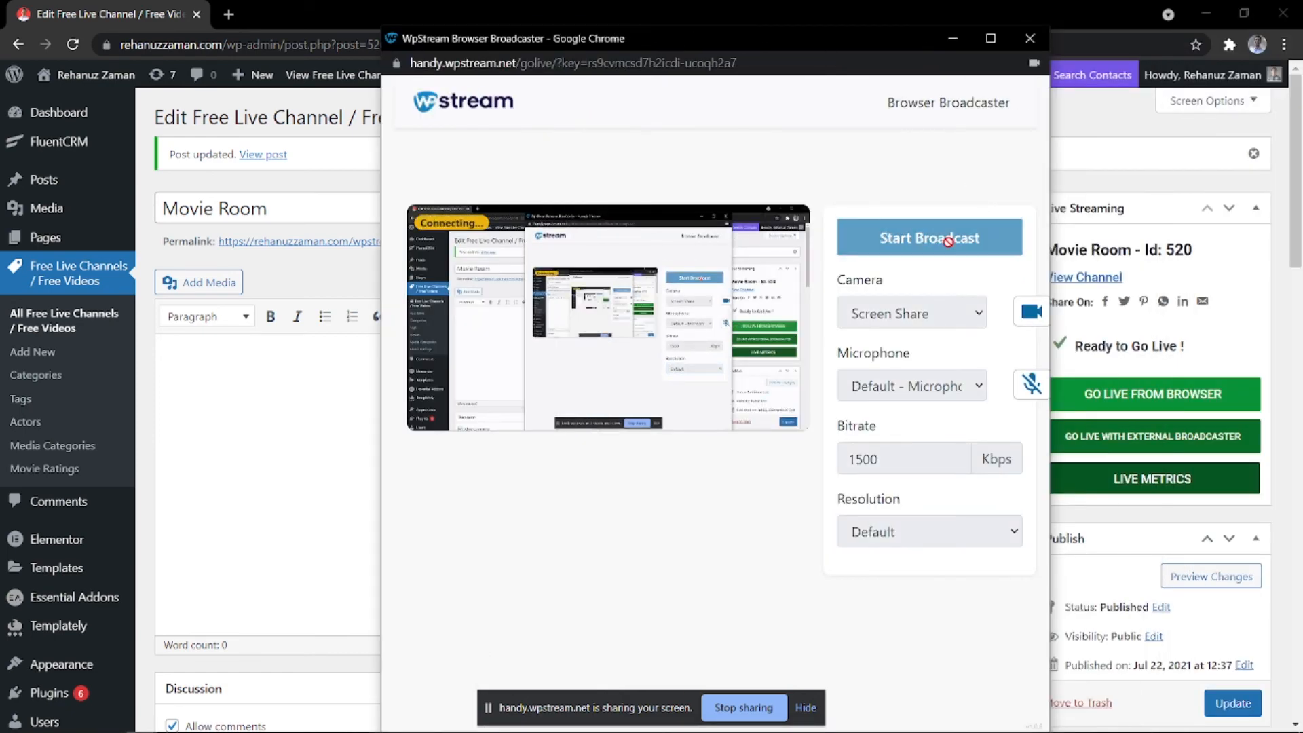
left_click(1206, 14)
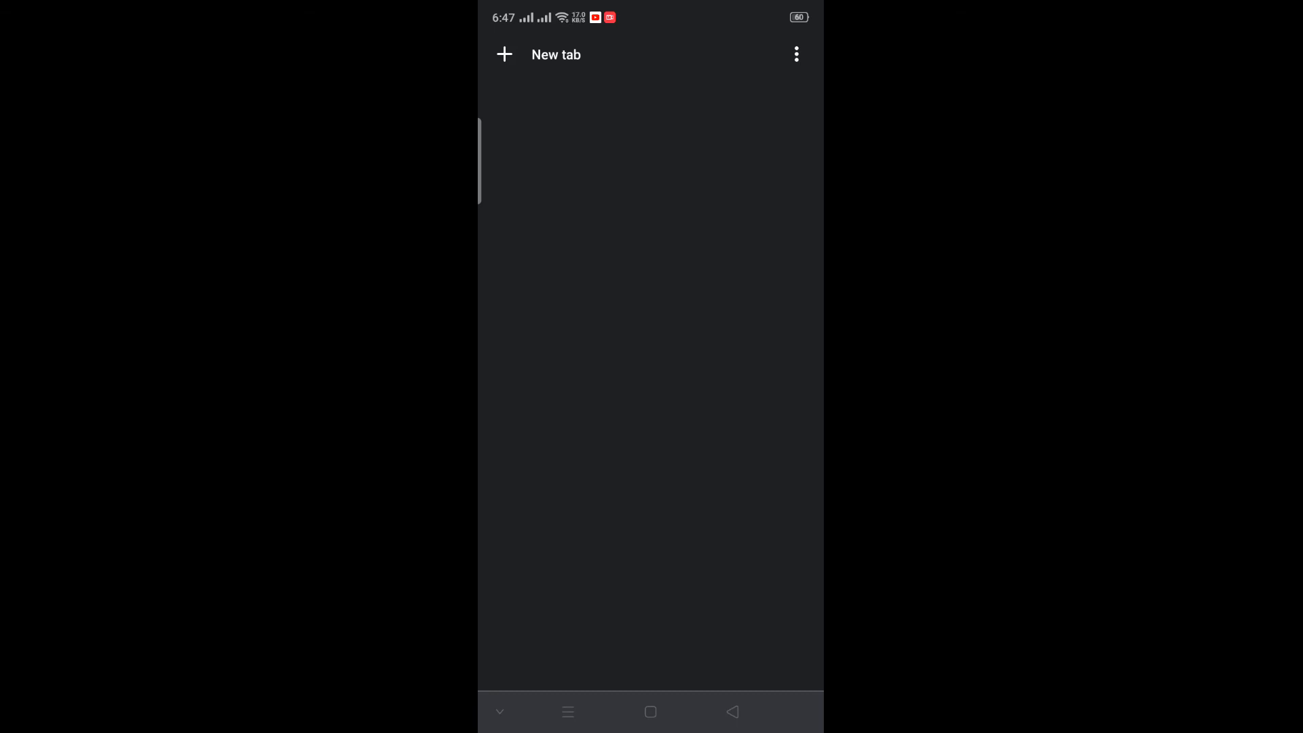
- Open the site's wpstream/movie-room page in the phone's browser
left_click(528, 55)
left_click(650, 248)
type("rehanuzzaman.com")
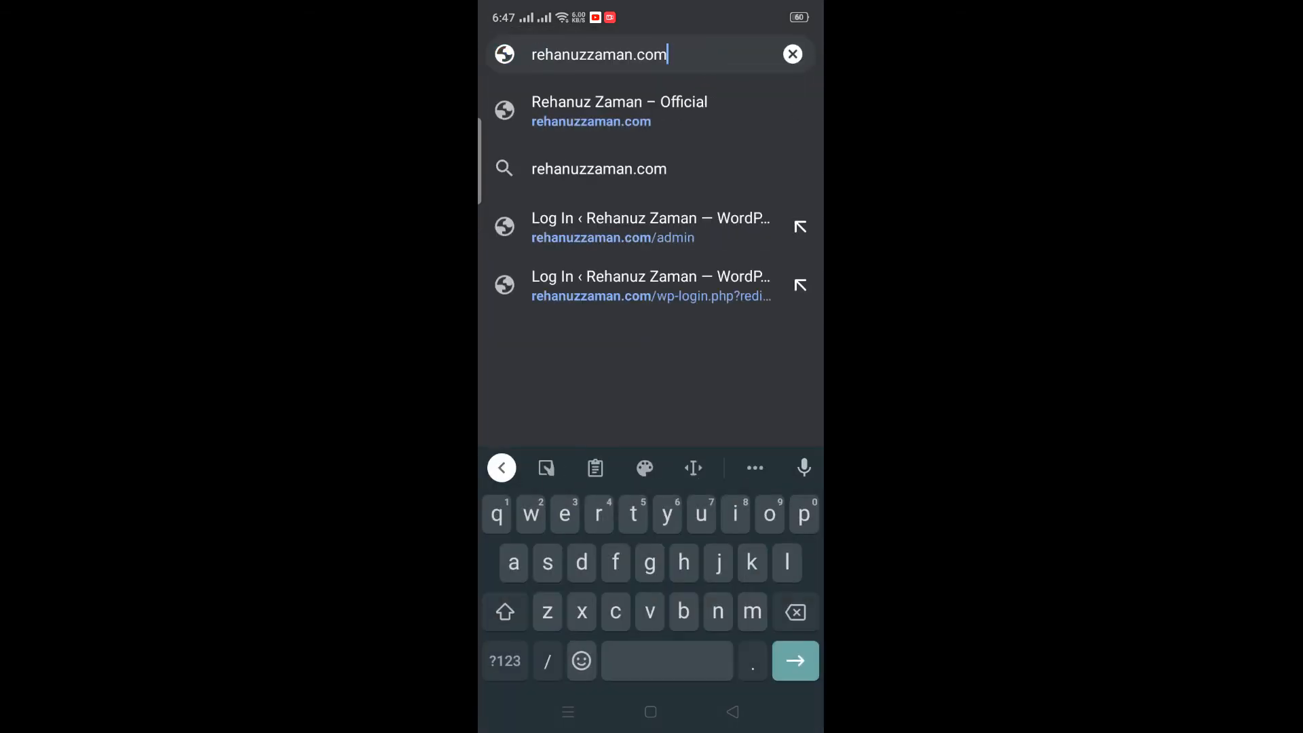
type("/wpst")
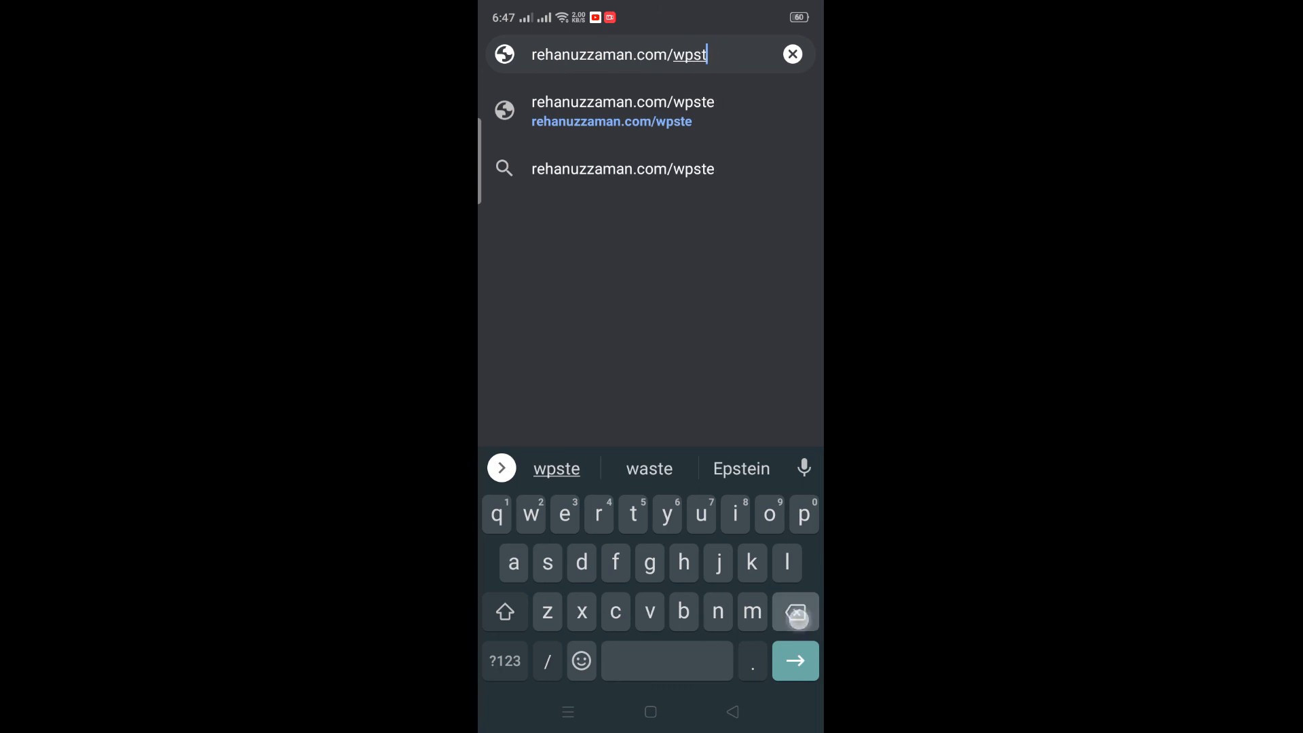
type("eream")
left_click(505, 662)
left_click(505, 661)
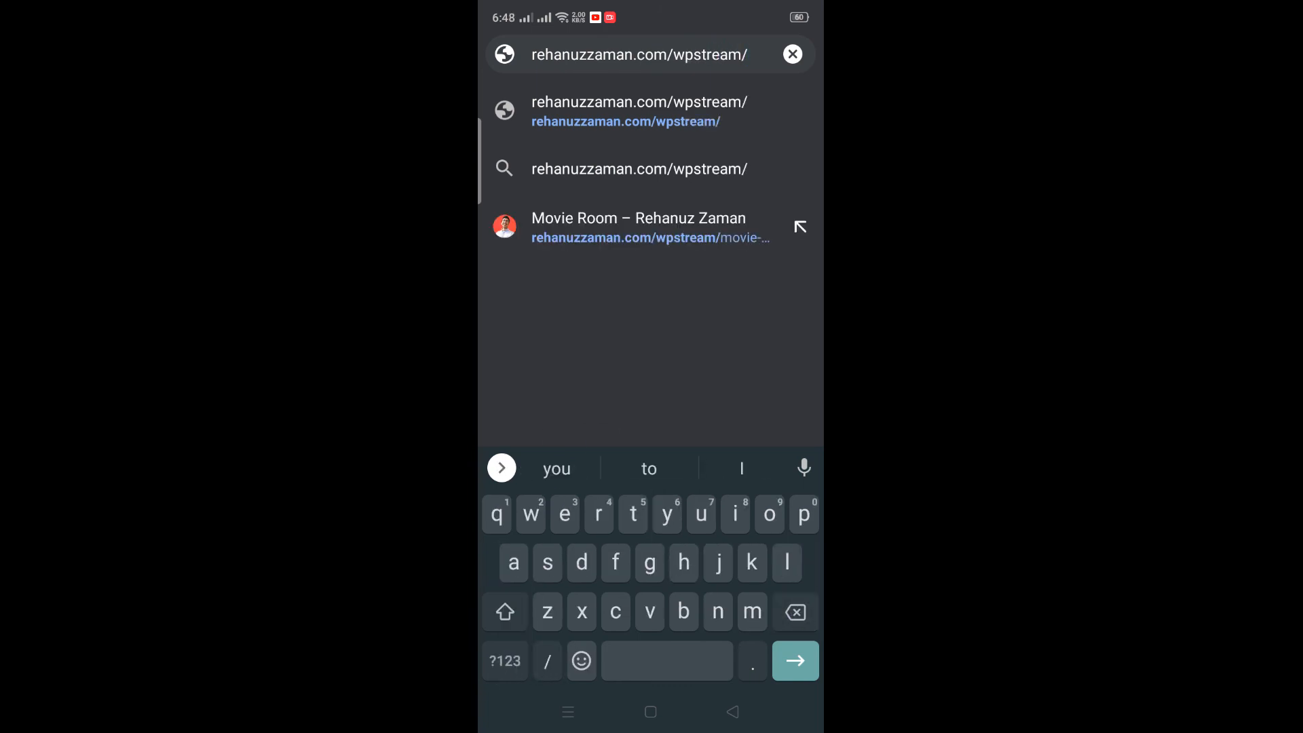
type("/movie")
left_click(505, 661)
type("-")
left_click(512, 671)
type("room")
left_click(796, 662)
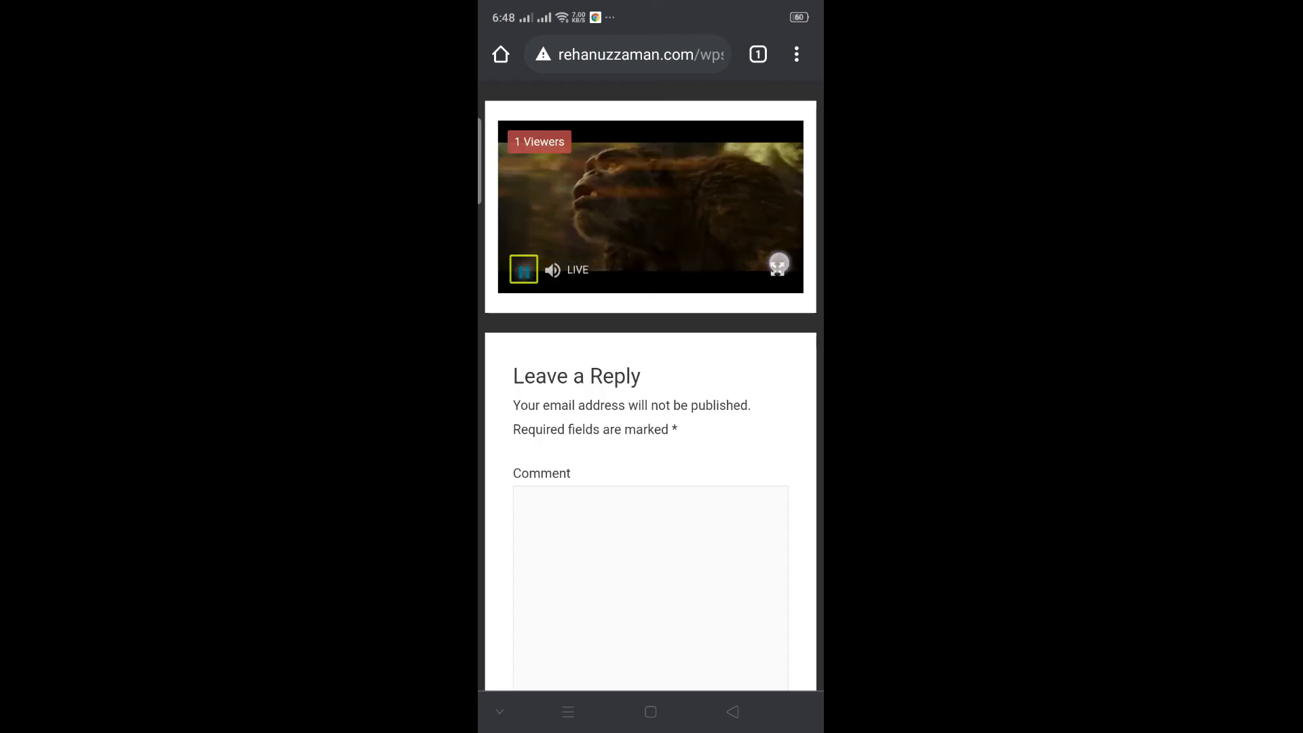
- Watch the Movie Room live stream in full screen on the phone and adjust the volume
left_click(778, 269)
key("XF86AudioLowerVolume")
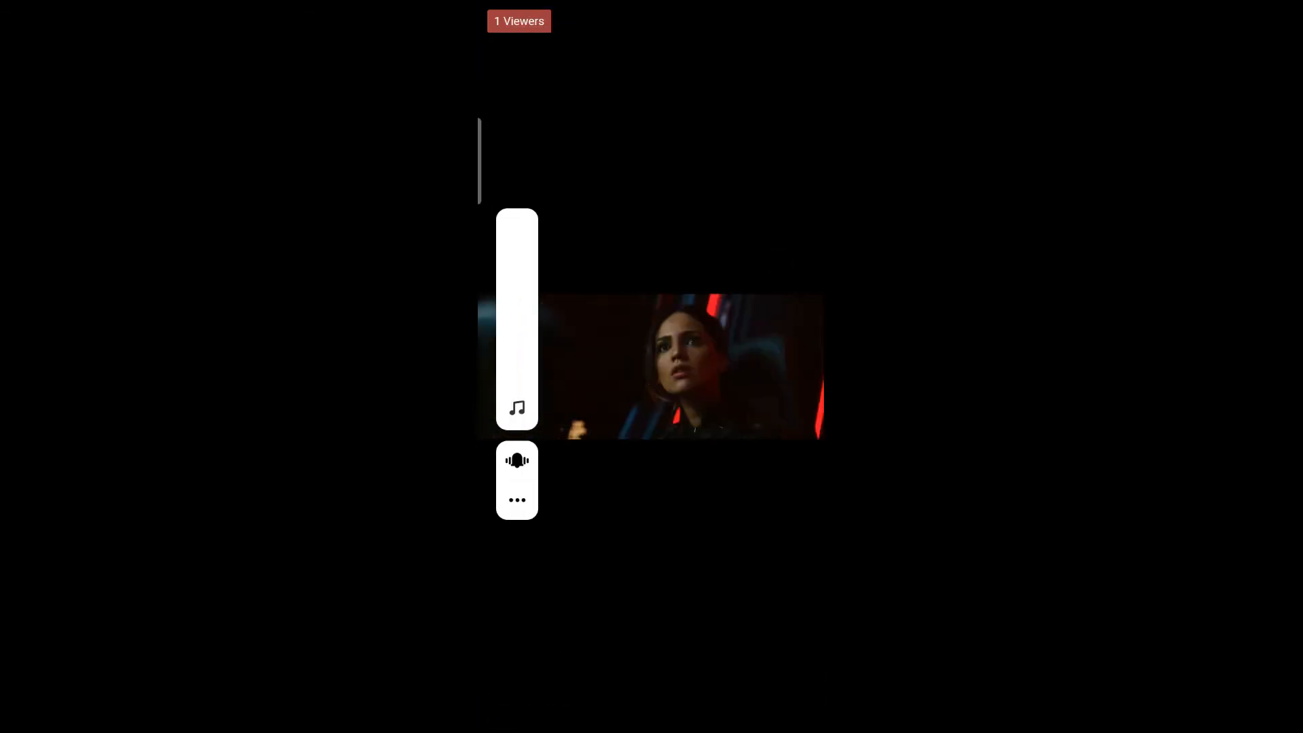
key("XF86AudioRaiseVolume")
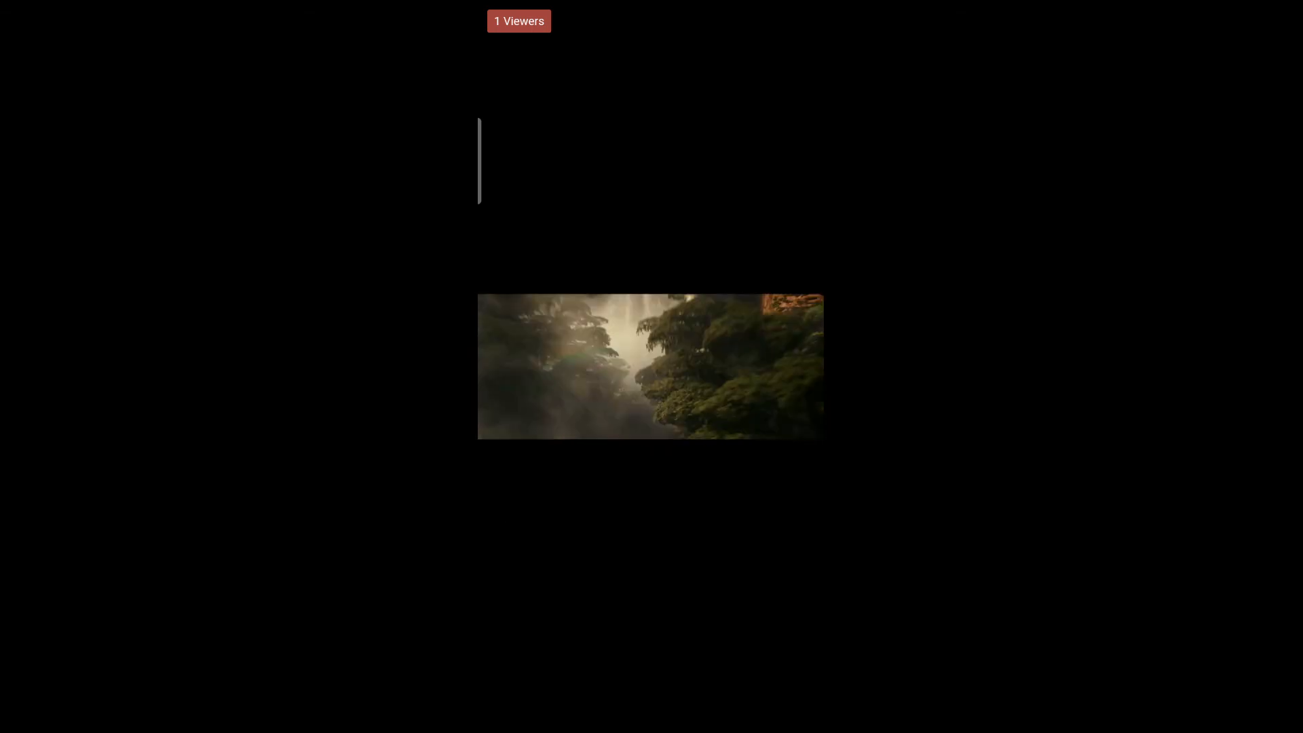